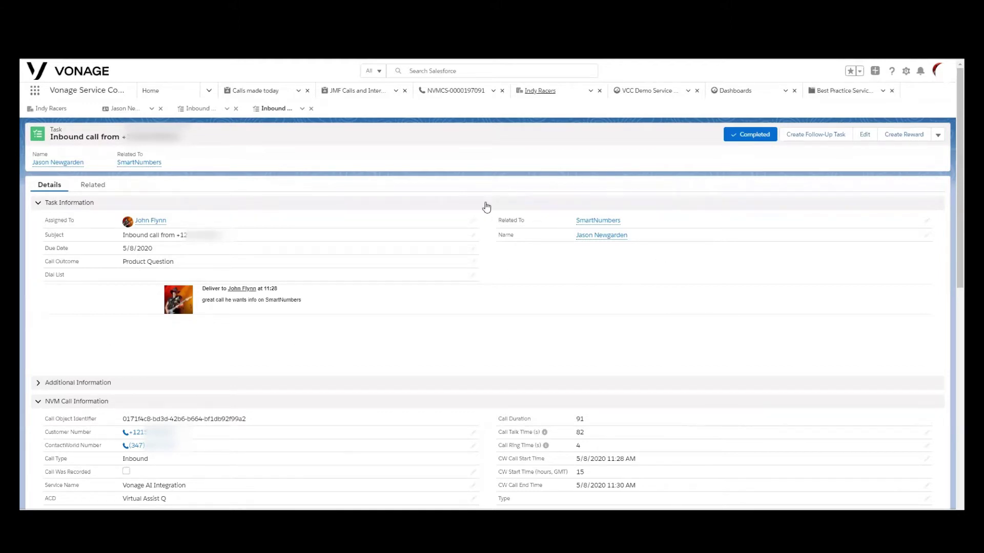
{"action": "scroll", "coordinate": [455, 257], "scroll_direction": "down", "scroll_amount": 2}
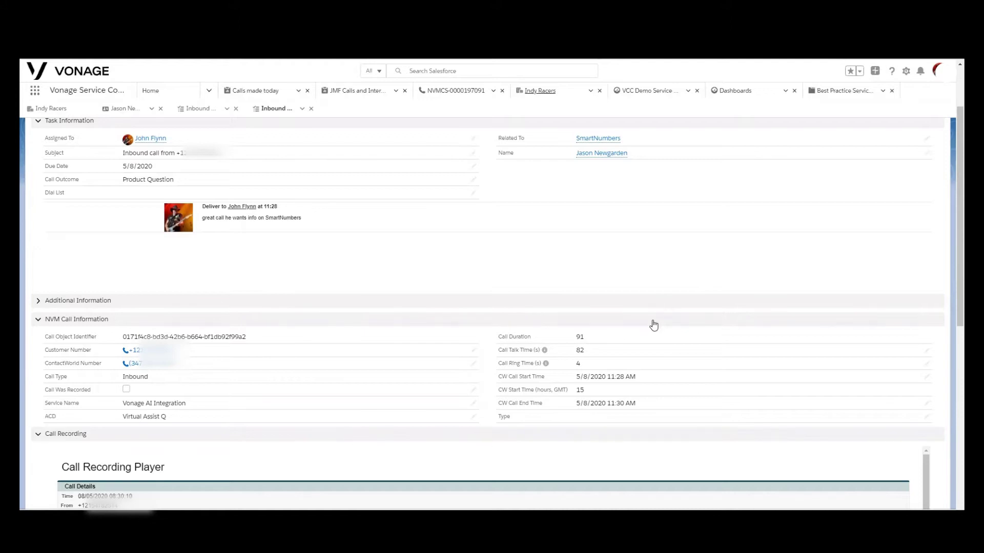
{"action": "scroll", "coordinate": [653, 325], "scroll_direction": "down", "scroll_amount": 2}
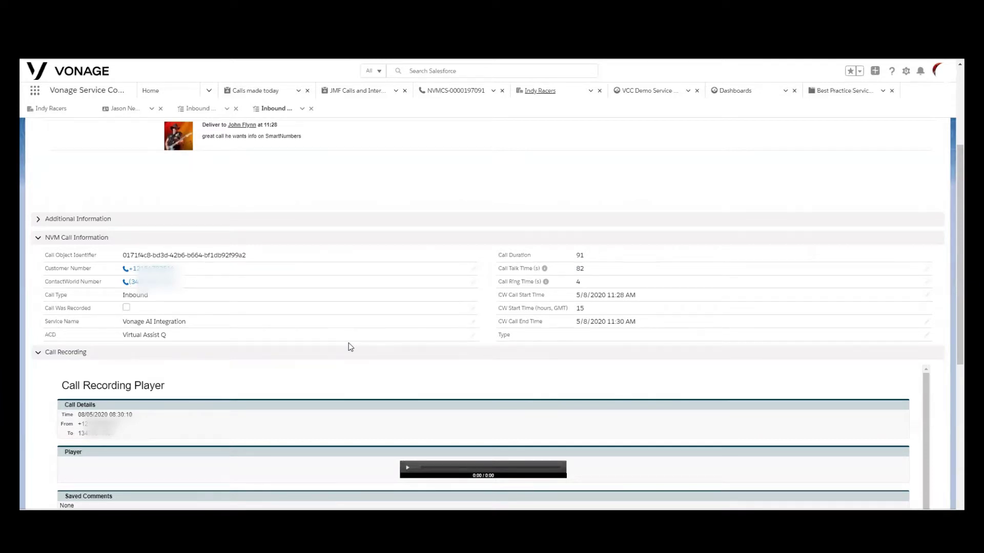
{"action": "scroll", "coordinate": [330, 347], "scroll_direction": "up", "scroll_amount": 4}
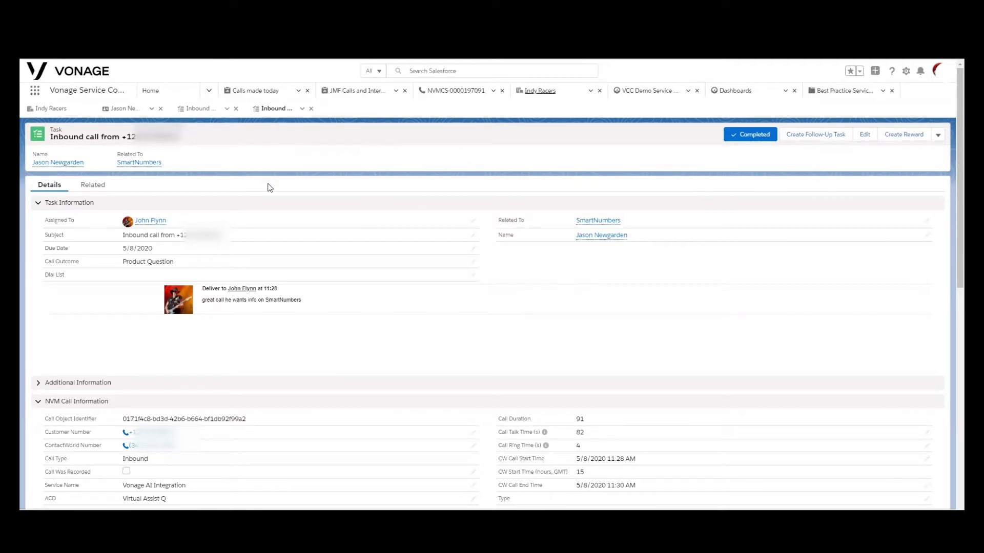
{"action": "left_click", "coordinate": [453, 92]}
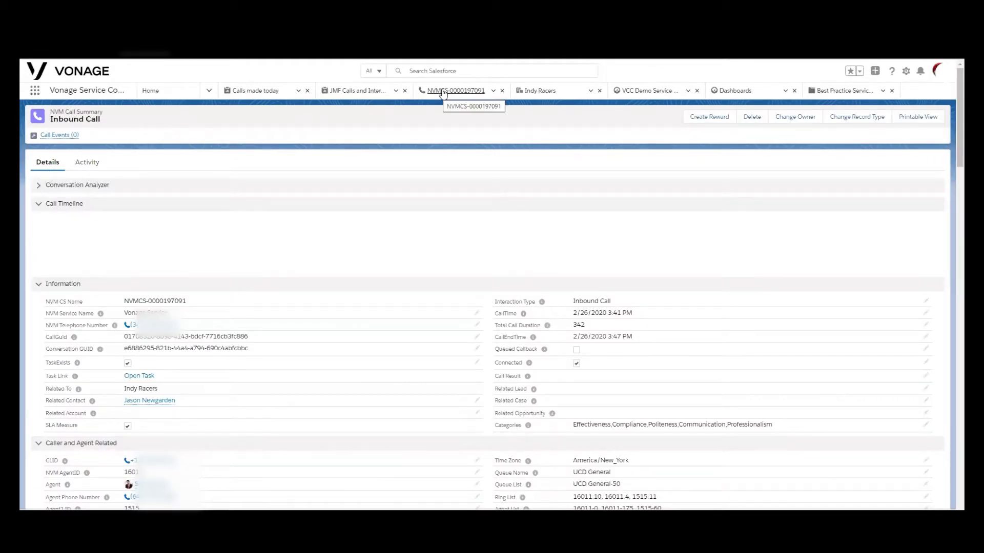
{"action": "scroll", "coordinate": [143, 232], "scroll_direction": "up", "scroll_amount": 15}
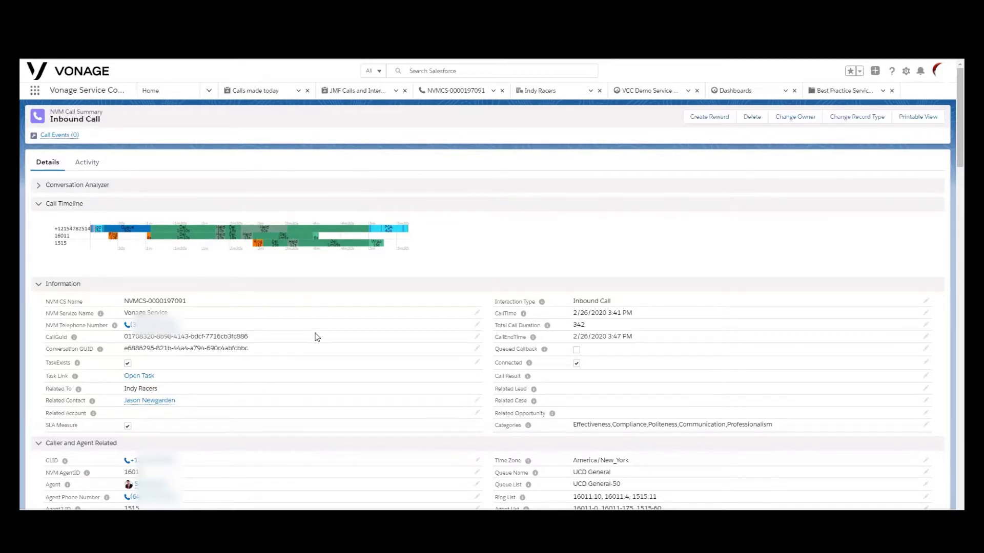
{"action": "scroll", "coordinate": [314, 335], "scroll_direction": "down", "scroll_amount": 3}
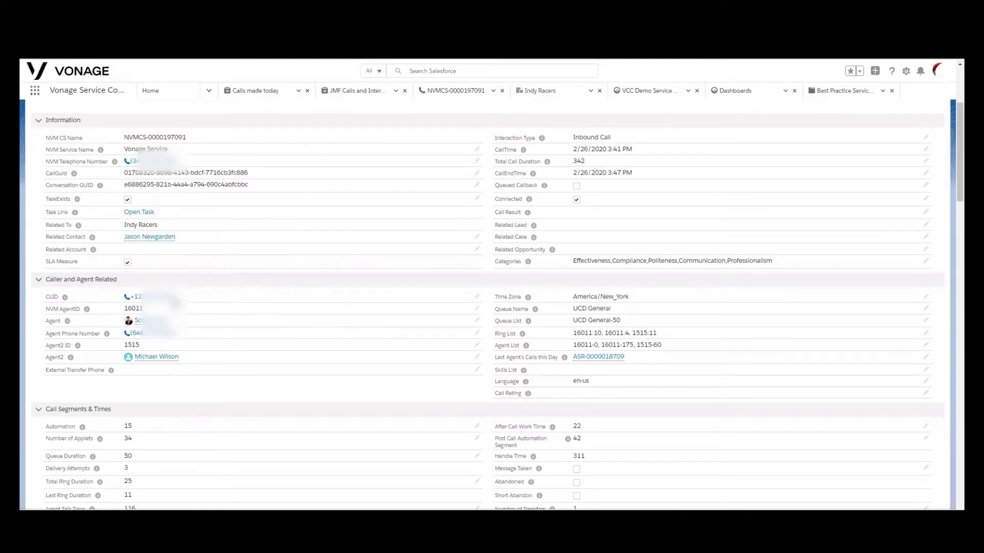
{"action": "scroll", "coordinate": [395, 307], "scroll_direction": "down", "scroll_amount": 3}
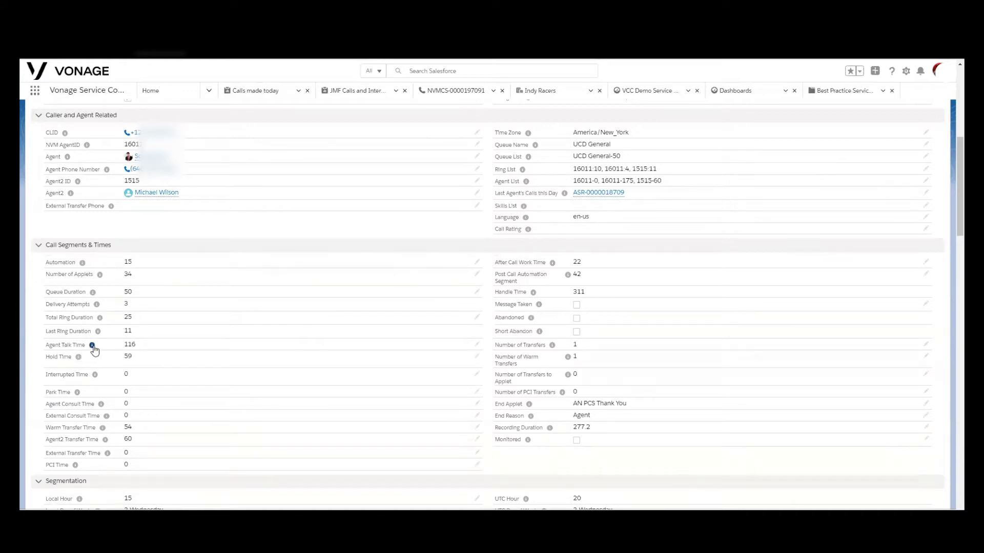
{"action": "mouse_move", "coordinate": [92, 346]}
{"action": "mouse_move", "coordinate": [105, 441]}
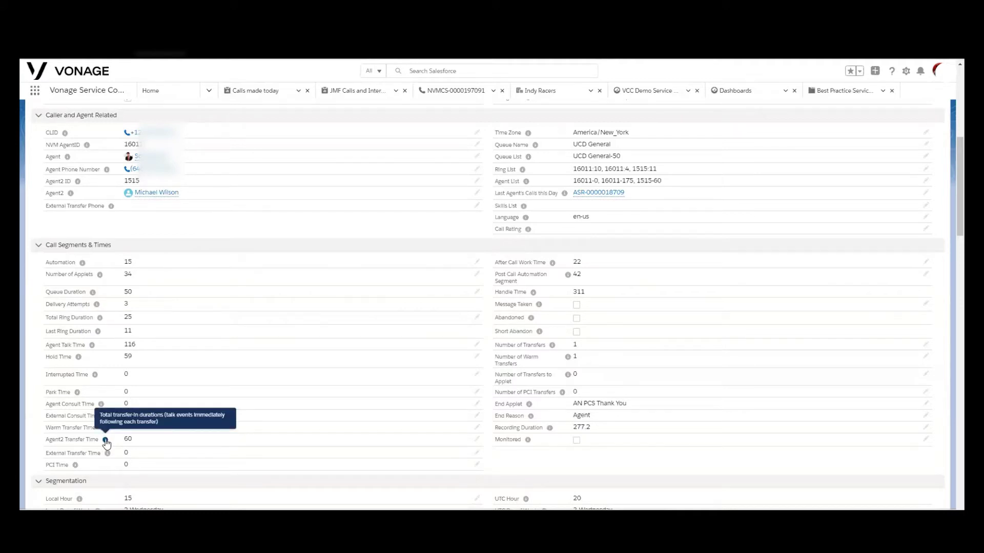
{"action": "scroll", "coordinate": [260, 342], "scroll_direction": "up", "scroll_amount": 6}
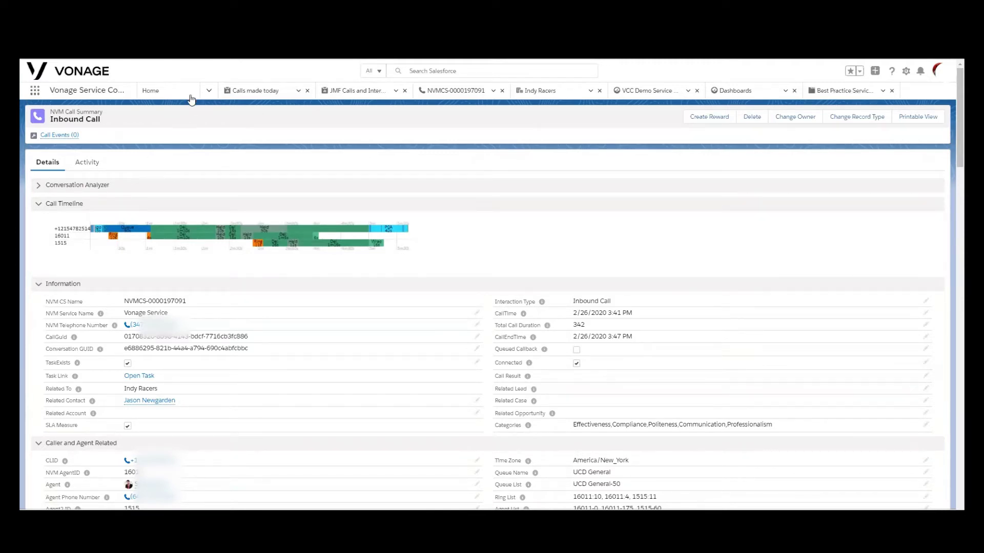
Step: Go to the Dashboards page through the navigation menu
{"action": "left_click", "coordinate": [208, 91]}
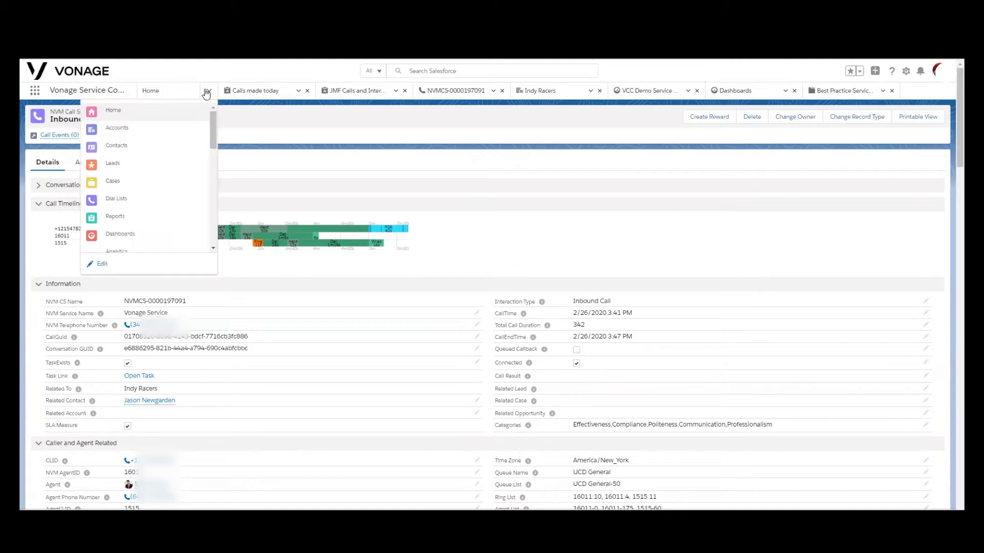
{"action": "left_click", "coordinate": [116, 236]}
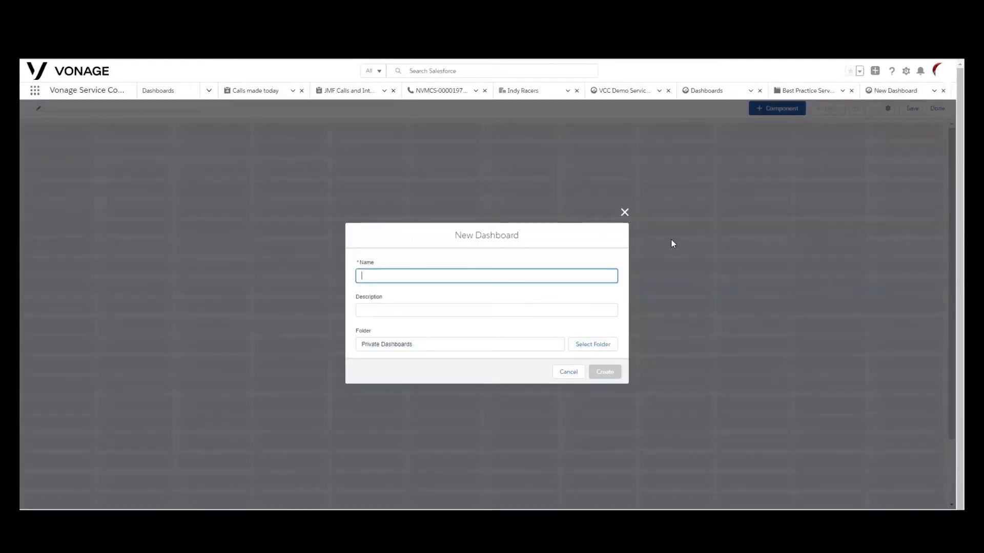
Step: Create the 'JMF Favorites' dashboard with description 'My KPIs' in Private Dashboards
{"action": "type", "text": "J"}
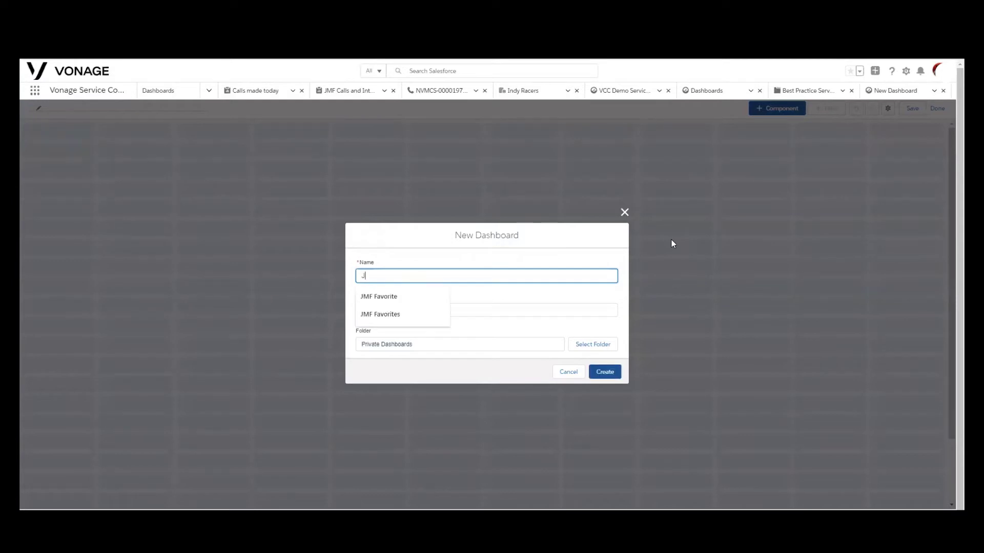
{"action": "type", "text": "MF Favorites"}
{"action": "left_click", "coordinate": [399, 315]}
{"action": "left_click", "coordinate": [394, 314]}
{"action": "left_click", "coordinate": [384, 331]}
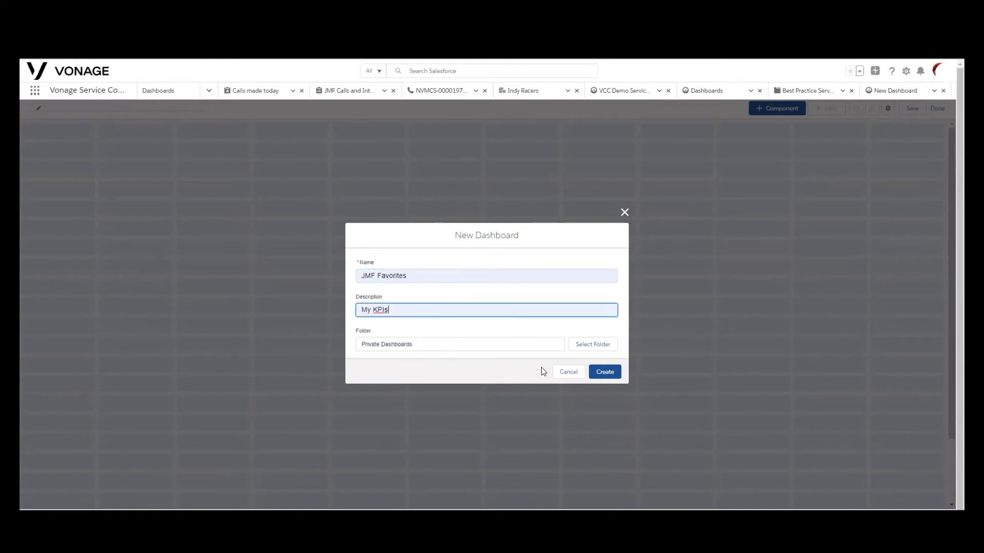
{"action": "left_click", "coordinate": [595, 374]}
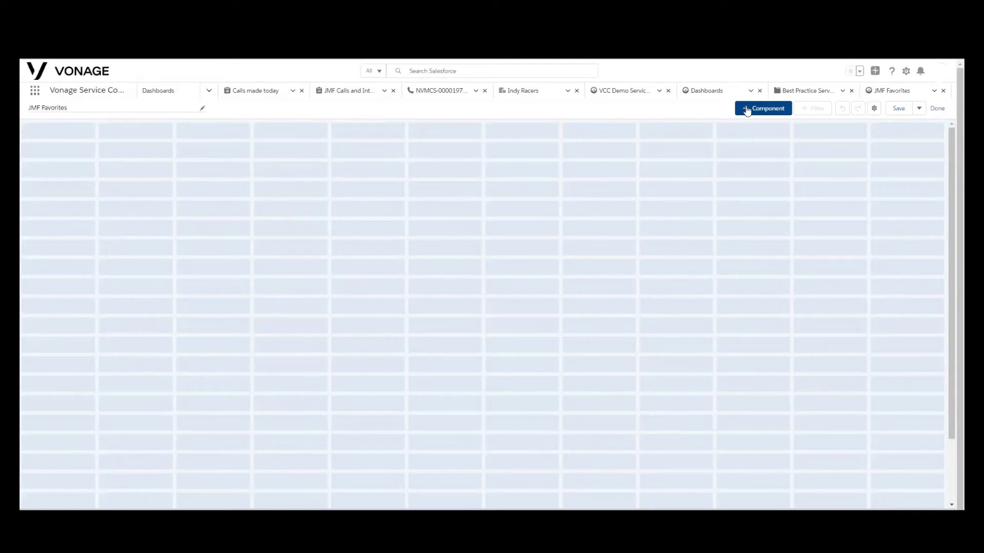
{"action": "left_click", "coordinate": [747, 109]}
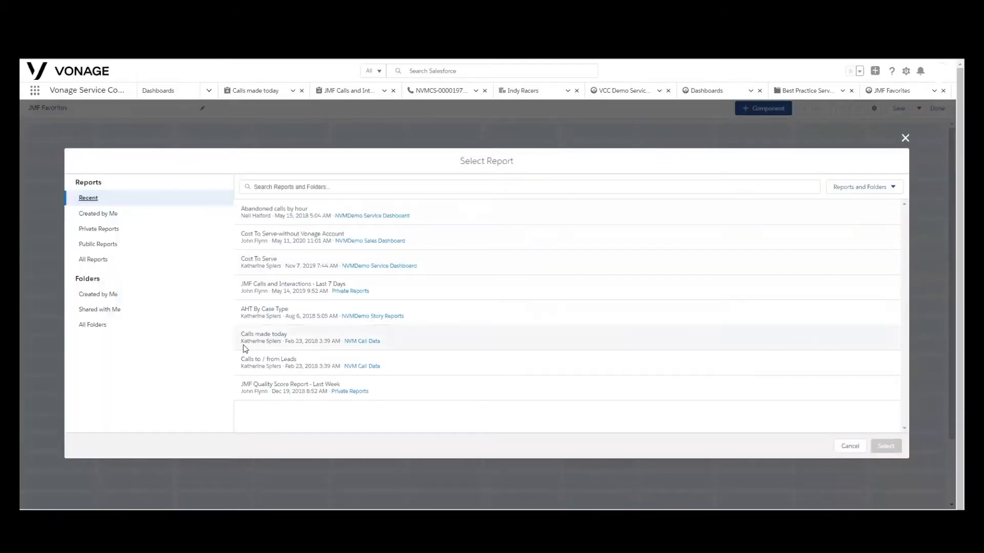
Step: Add the Call Outcomes per Rep report from All Reports as a donut chart
{"action": "left_click", "coordinate": [89, 259]}
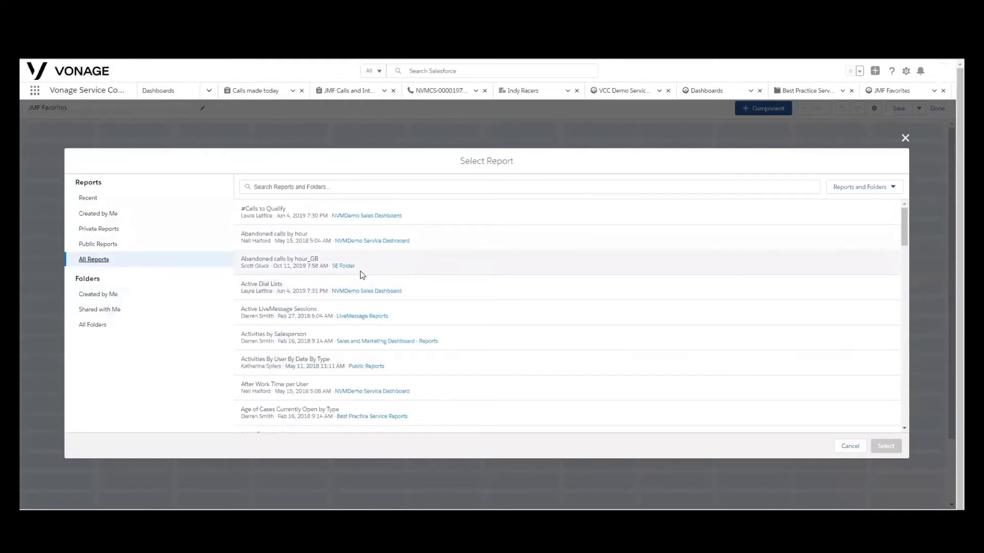
{"action": "scroll", "coordinate": [361, 271], "scroll_direction": "down", "scroll_amount": 10}
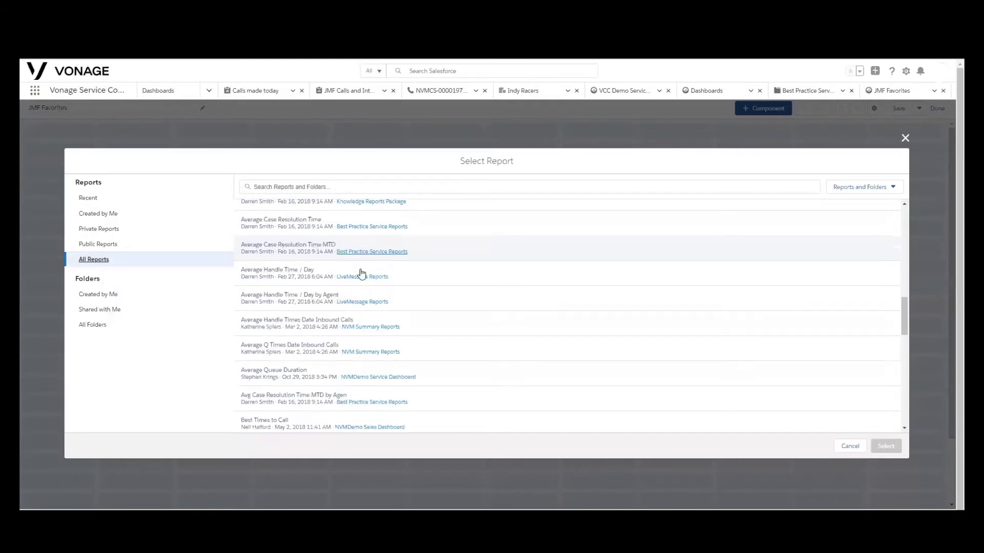
{"action": "scroll", "coordinate": [362, 274], "scroll_direction": "down", "scroll_amount": 10}
{"action": "scroll", "coordinate": [360, 269], "scroll_direction": "down", "scroll_amount": 10}
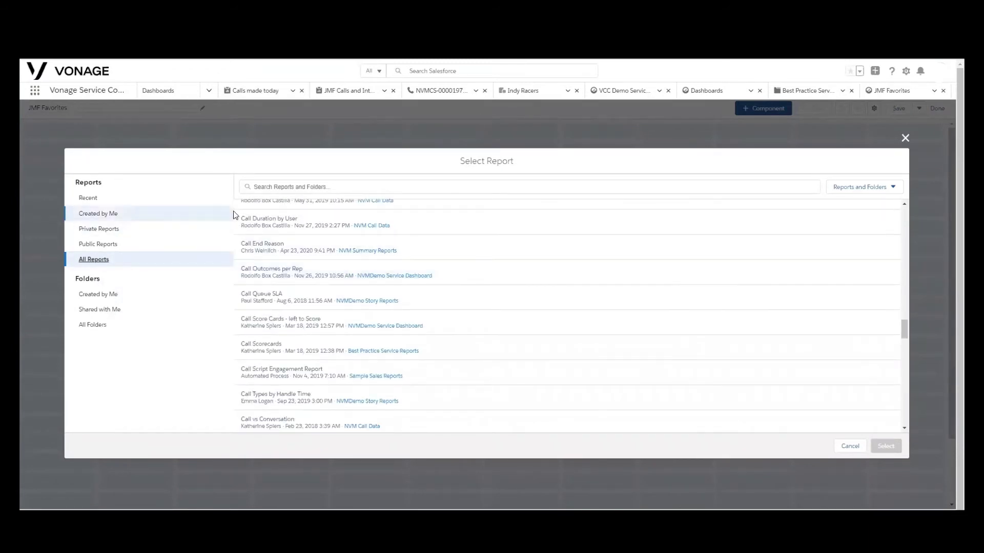
{"action": "left_click", "coordinate": [314, 274]}
{"action": "left_click", "coordinate": [887, 446]}
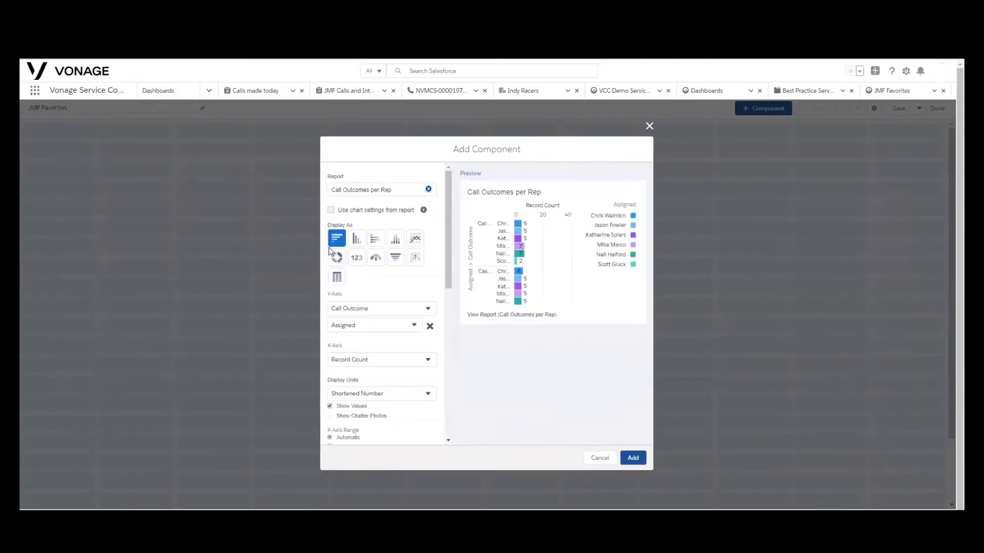
{"action": "left_click", "coordinate": [336, 257]}
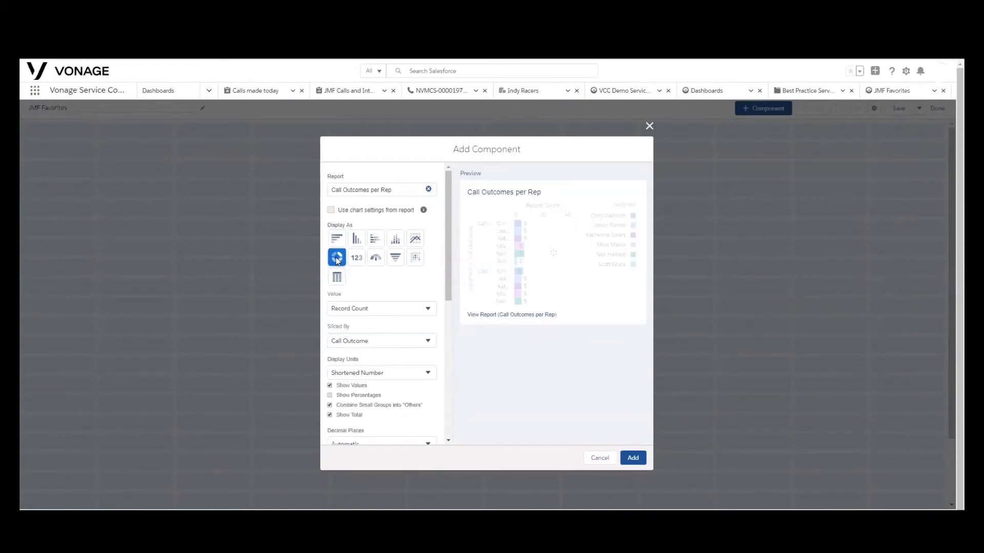
{"action": "left_click", "coordinate": [633, 458]}
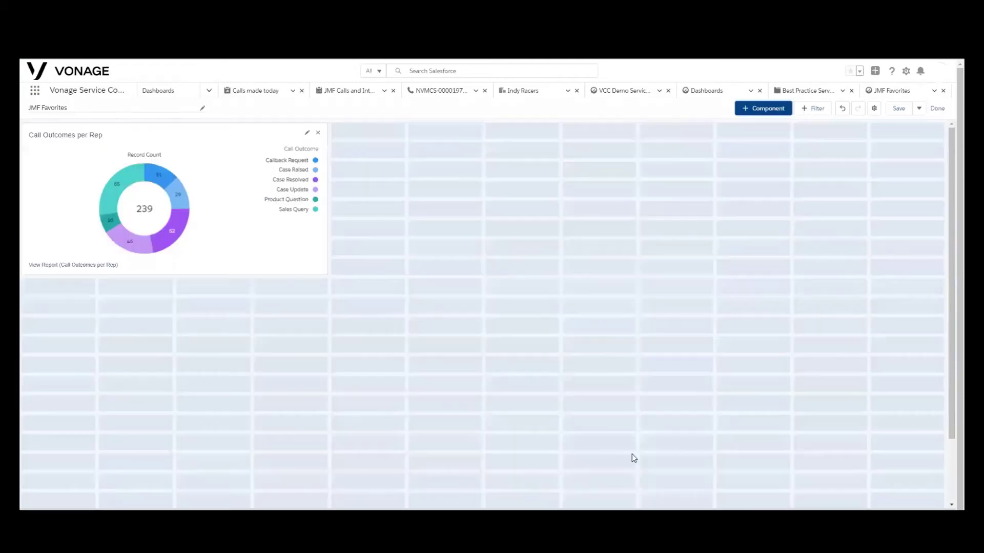
Step: Add the JMF Calls and Interactions - Last 7 Days report as a chart component
{"action": "left_click", "coordinate": [748, 110]}
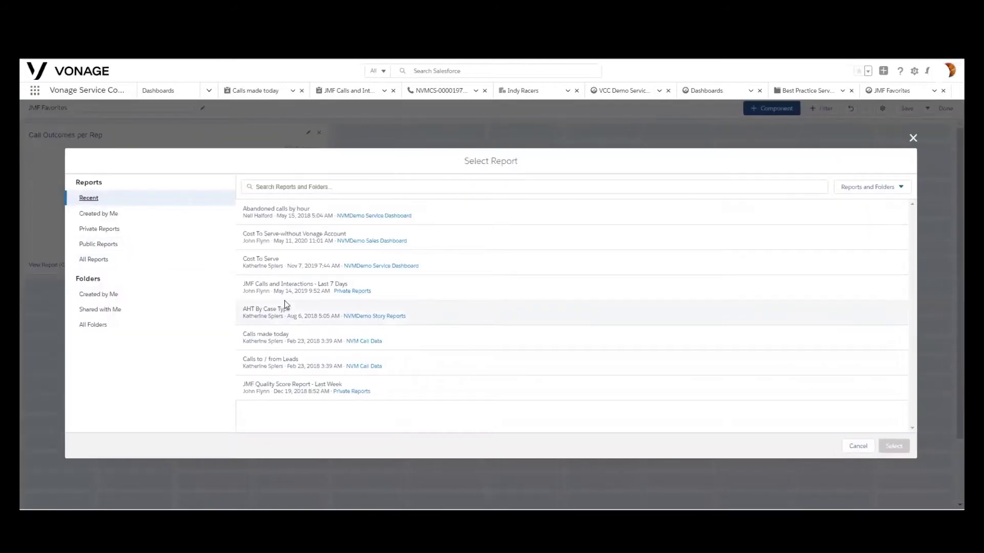
{"action": "left_click", "coordinate": [97, 260]}
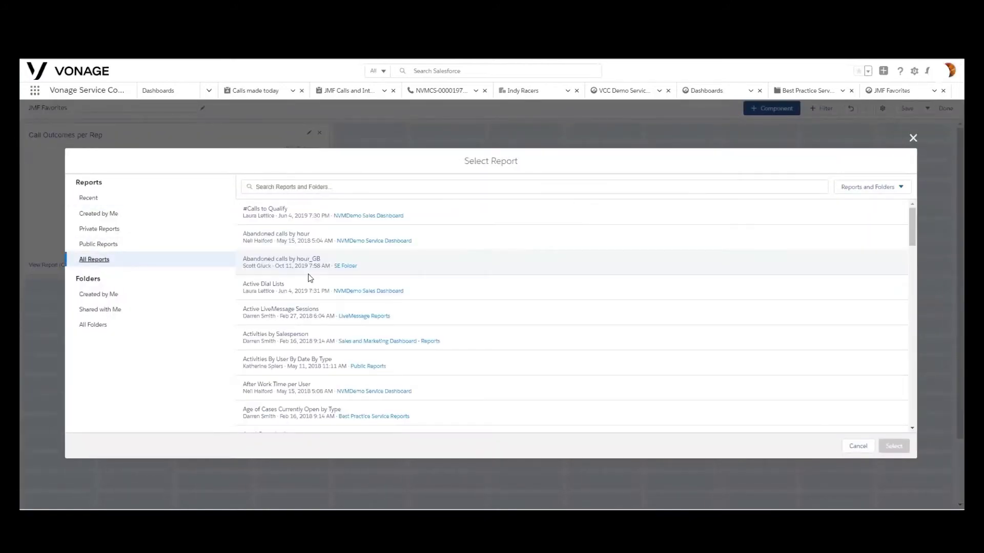
{"action": "left_click", "coordinate": [91, 199]}
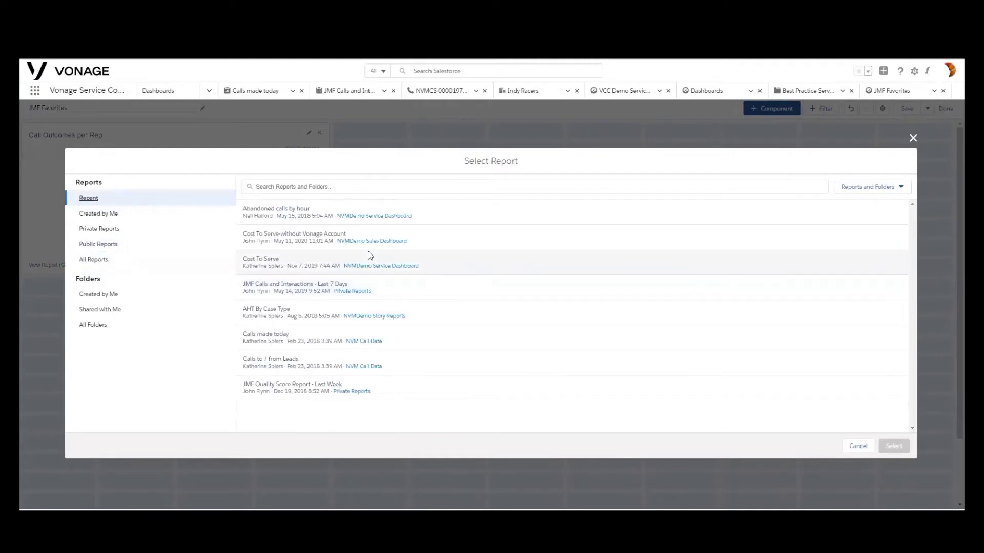
{"action": "left_click", "coordinate": [302, 287]}
{"action": "left_click", "coordinate": [894, 447]}
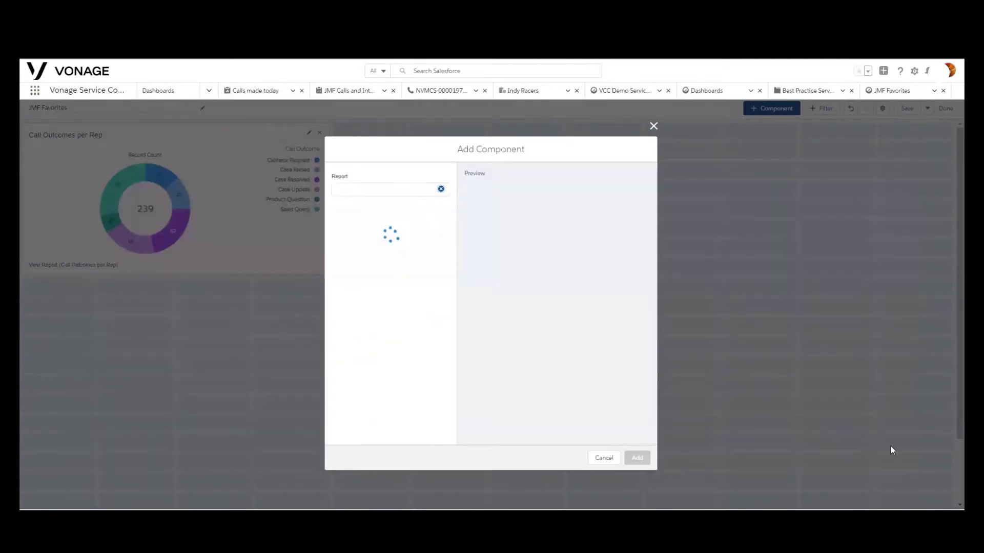
{"action": "left_click", "coordinate": [638, 458]}
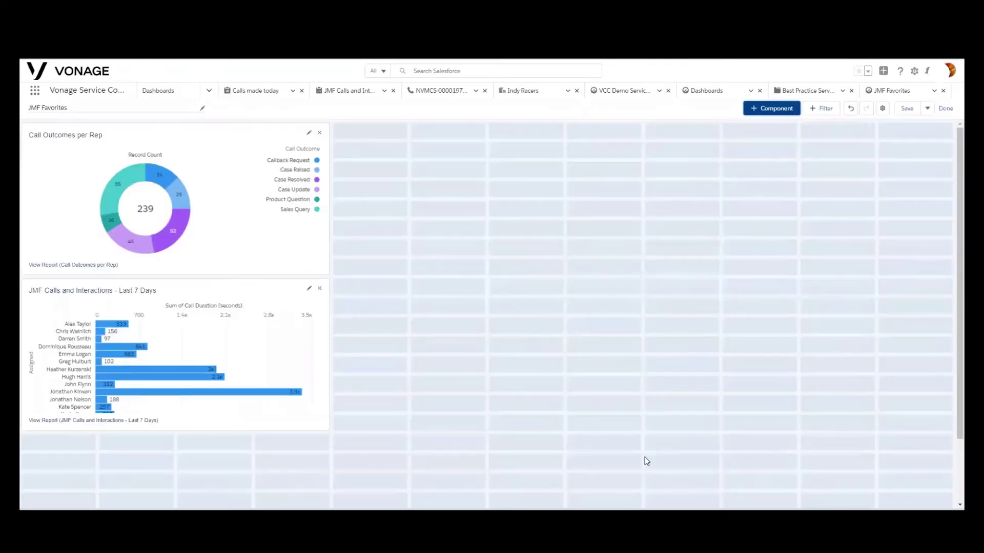
Step: Add the JMF Quality Score Report - Last Week chart to the dashboard
{"action": "left_click", "coordinate": [762, 109]}
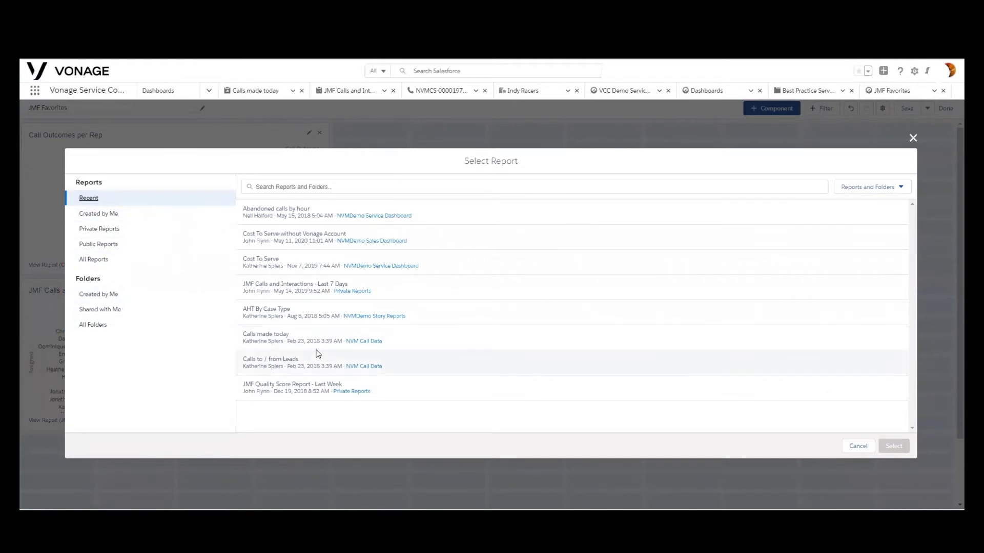
{"action": "left_click", "coordinate": [306, 388]}
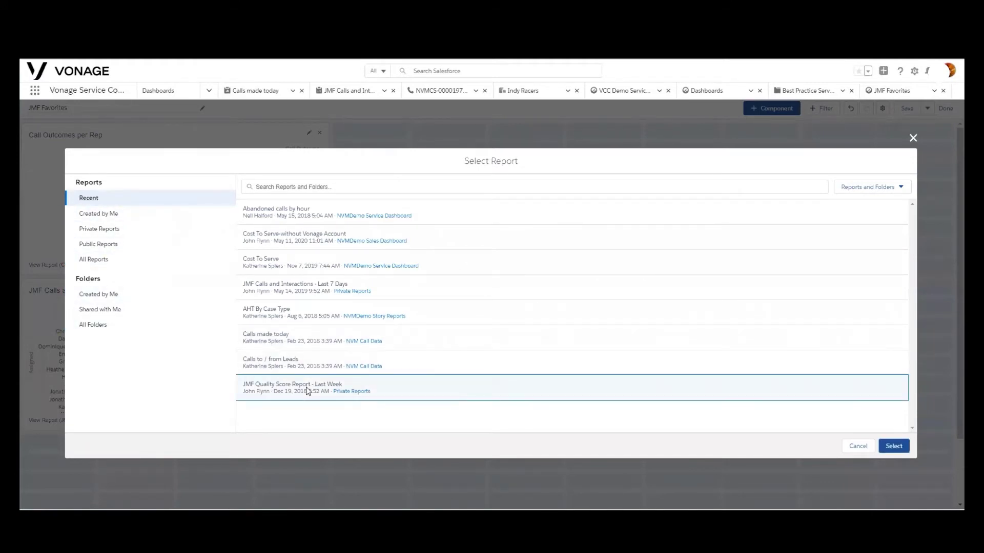
{"action": "left_click", "coordinate": [886, 446]}
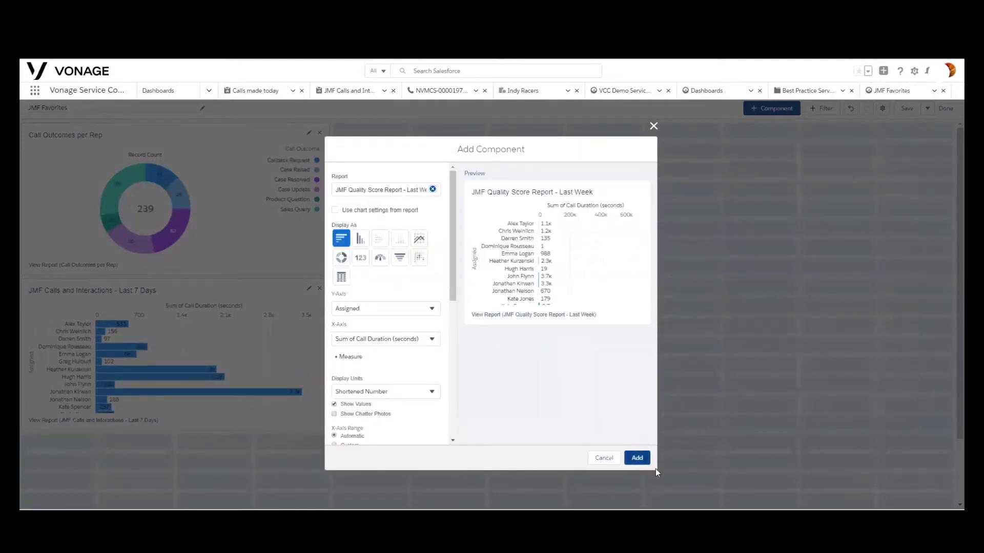
{"action": "left_click", "coordinate": [637, 458]}
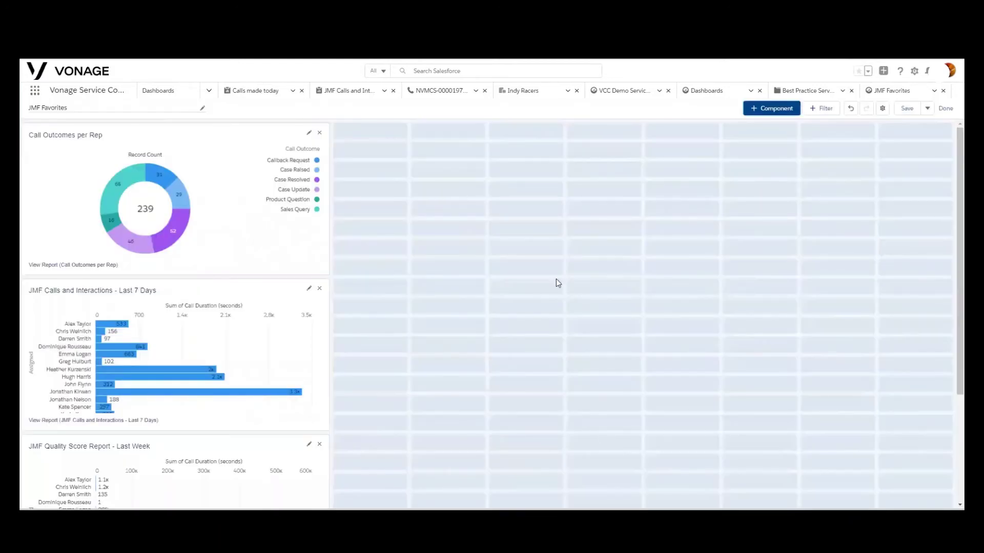
Step: Add the Abandoned calls by hour chart to the dashboard
{"action": "left_click", "coordinate": [755, 112]}
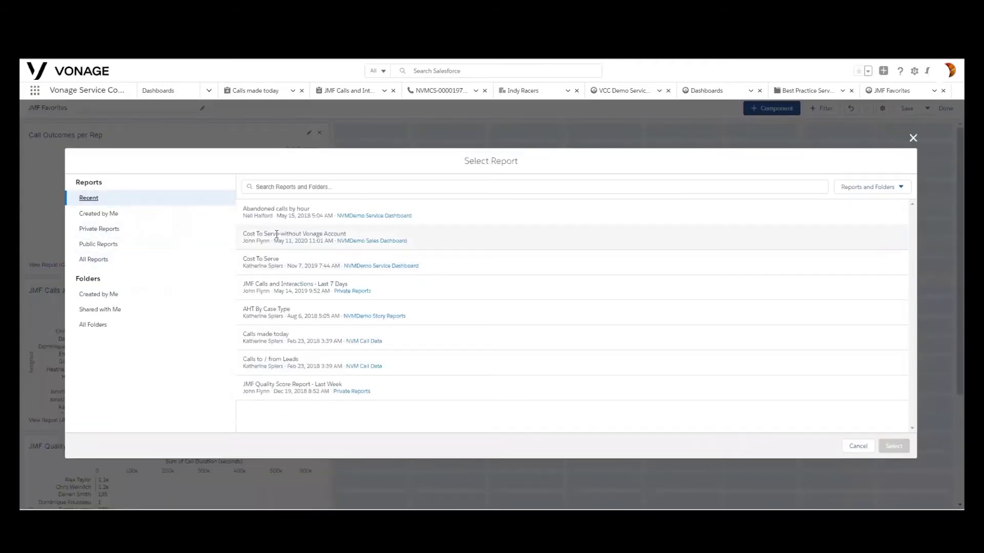
{"action": "left_click", "coordinate": [272, 213]}
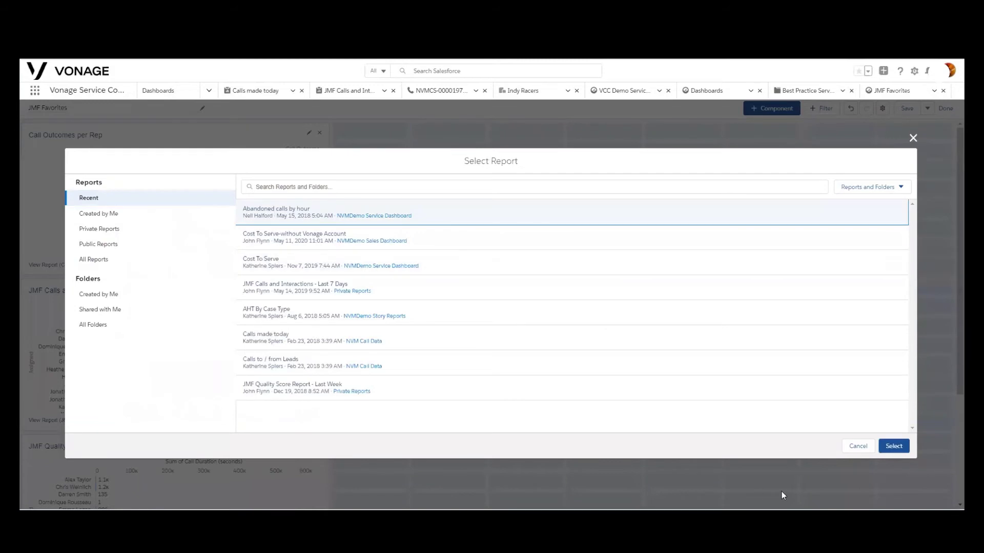
{"action": "left_click", "coordinate": [891, 446]}
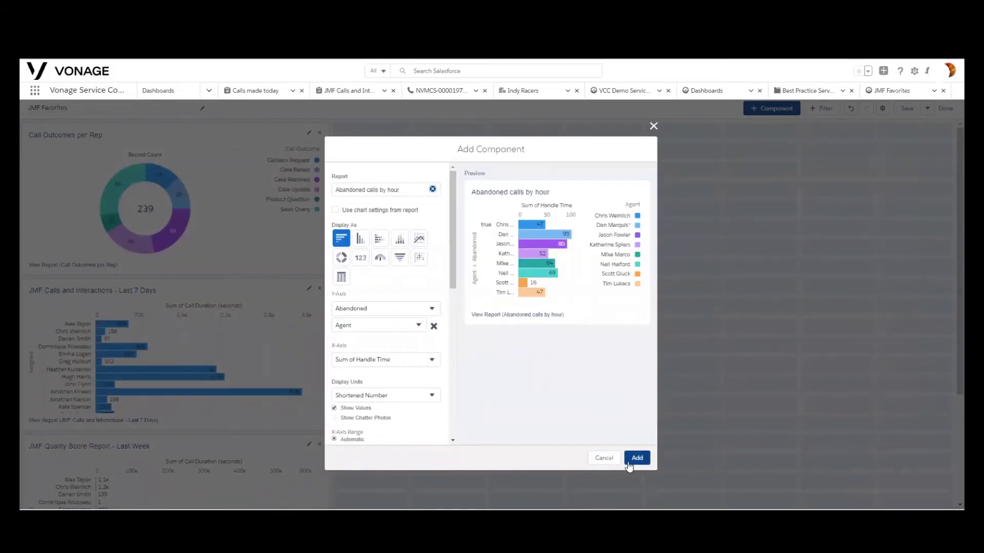
{"action": "left_click", "coordinate": [637, 459]}
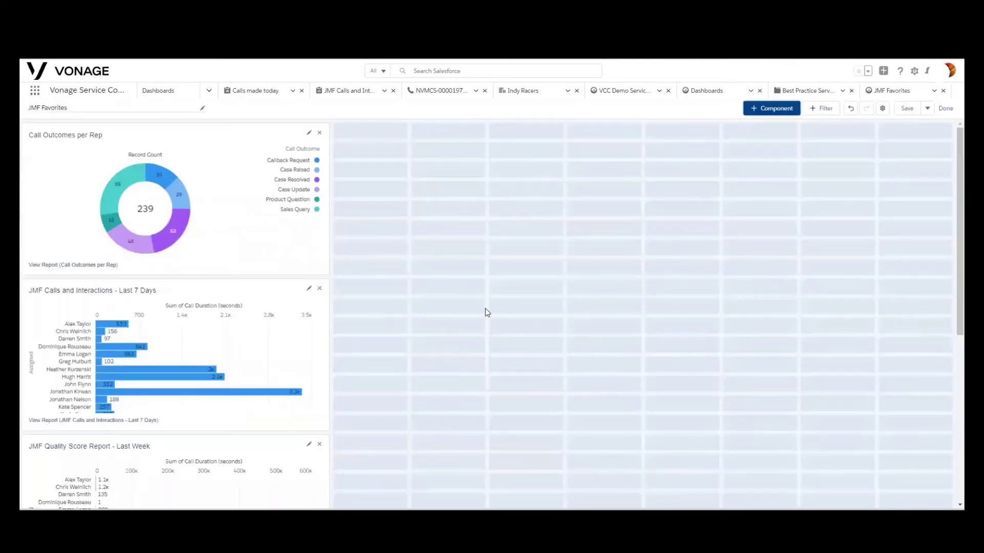
Step: Line up all four charts in the top row, with Call Outcomes and Abandoned calls narrowed to half width
{"action": "scroll", "coordinate": [362, 246], "scroll_direction": "down", "scroll_amount": 6}
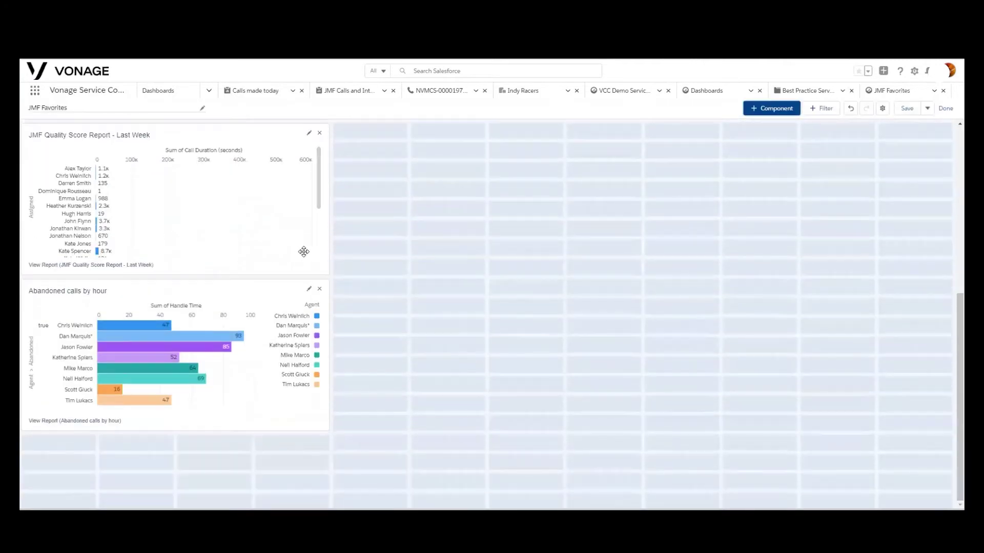
{"action": "scroll", "coordinate": [303, 252], "scroll_direction": "up", "scroll_amount": 6}
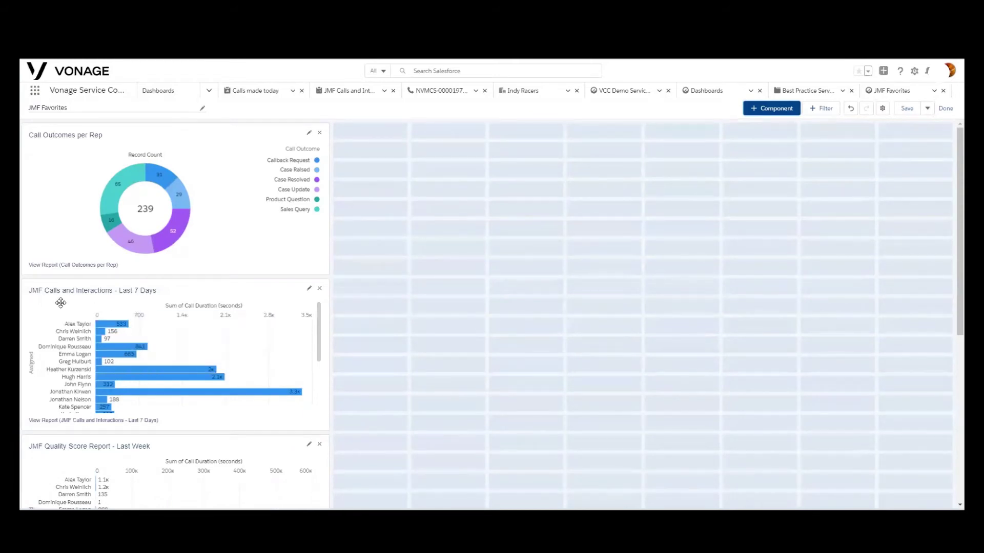
{"action": "left_click_drag", "start_coordinate": [75, 189], "coordinate": [395, 195]}
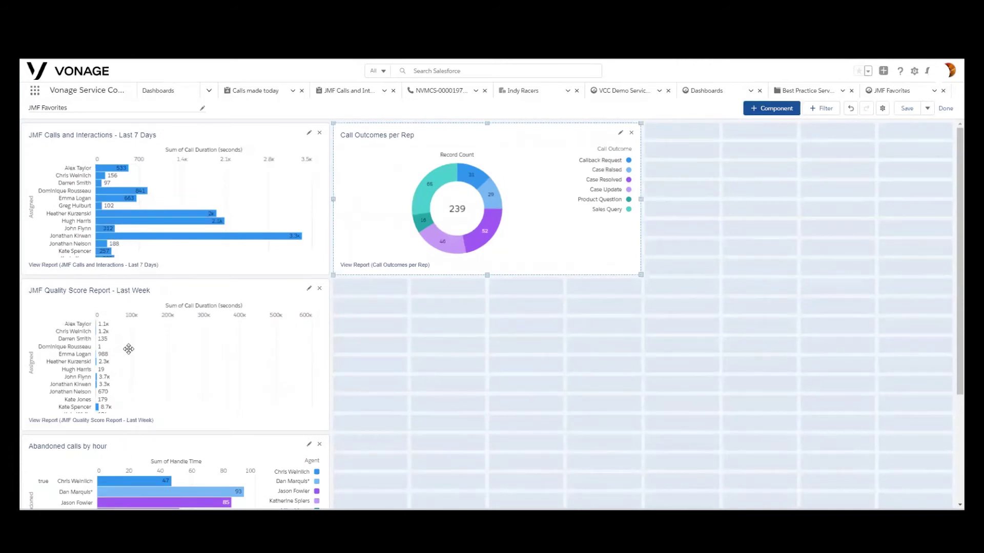
{"action": "left_click_drag", "start_coordinate": [127, 347], "coordinate": [751, 194]}
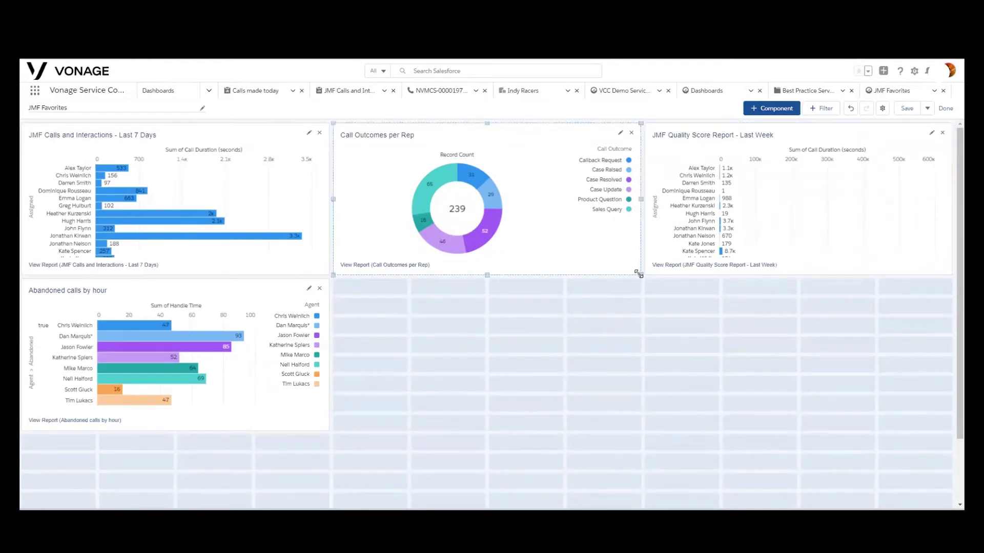
{"action": "left_click_drag", "start_coordinate": [639, 274], "coordinate": [487, 282]}
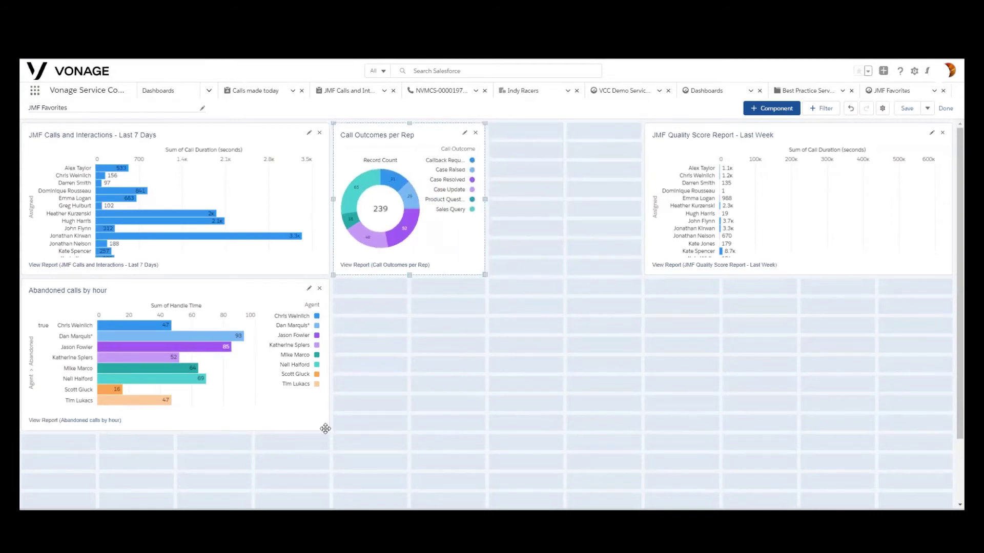
{"action": "left_click_drag", "start_coordinate": [325, 429], "coordinate": [171, 428]}
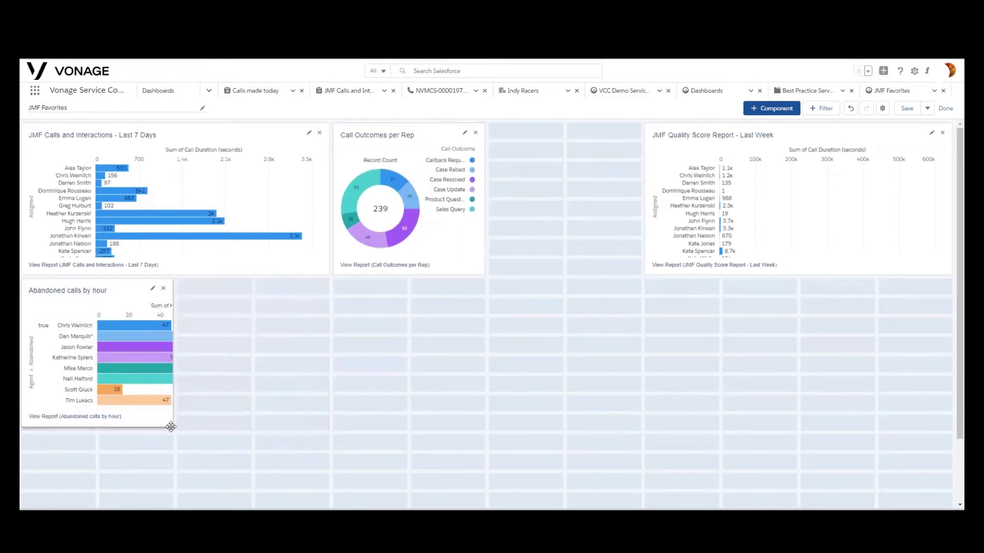
{"action": "left_click_drag", "start_coordinate": [103, 352], "coordinate": [573, 197]}
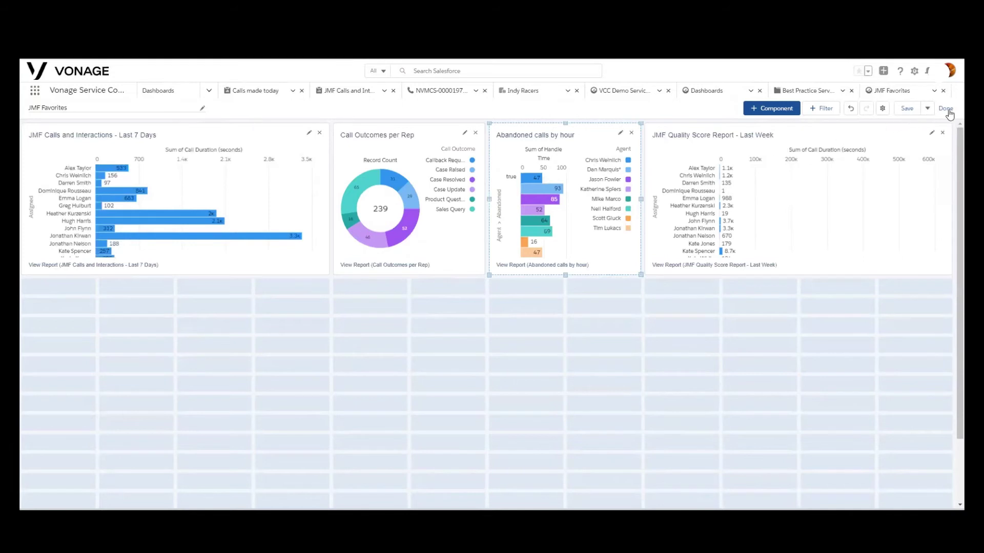
Step: Delete the JMF Favorites dashboard and return to the VCC Demo Service KPI's dashboard
{"action": "left_click", "coordinate": [926, 110]}
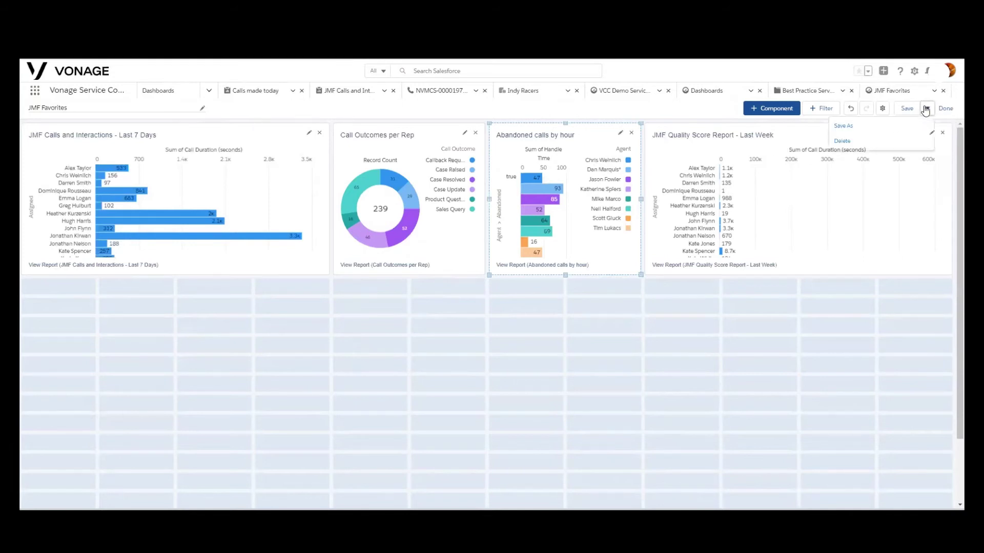
{"action": "left_click", "coordinate": [842, 142]}
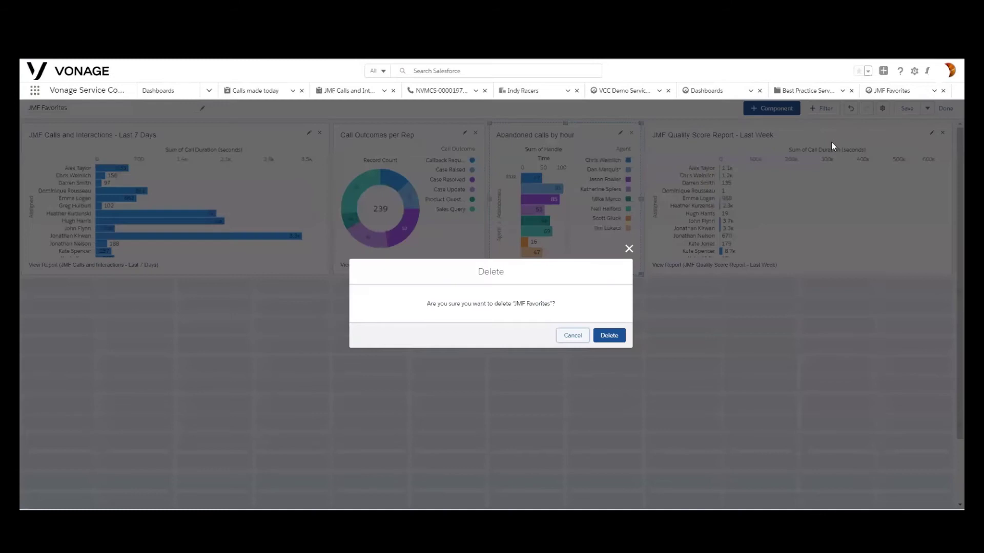
{"action": "left_click", "coordinate": [610, 337]}
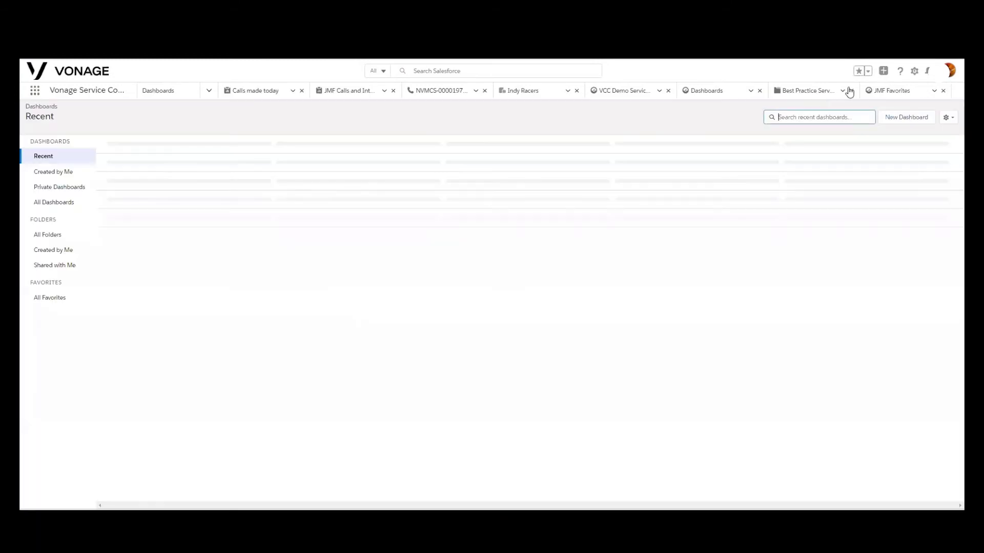
{"action": "left_click", "coordinate": [629, 93]}
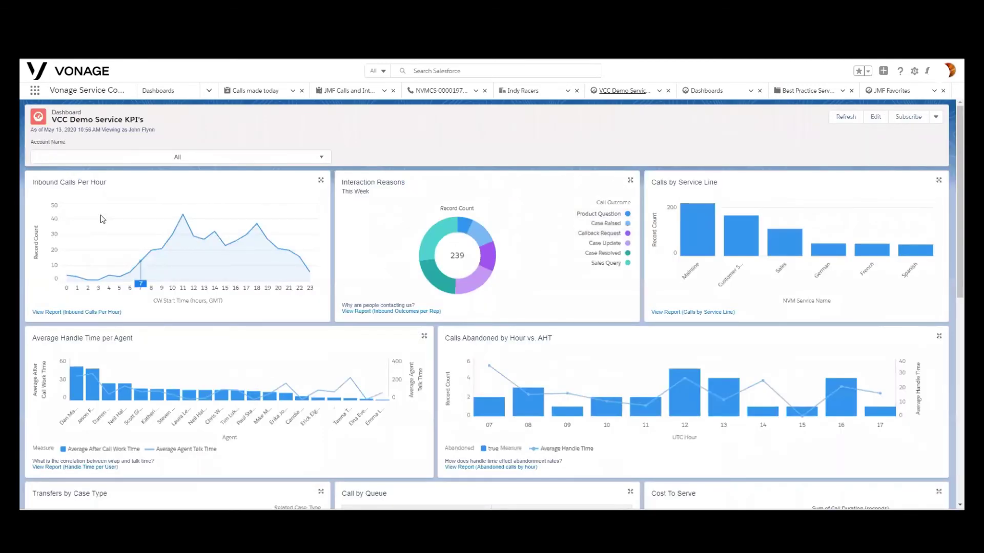
Step: Look over the VCC Demo Service KPI's charts, then enter its dashboard editor
{"action": "scroll", "coordinate": [182, 304], "scroll_direction": "down", "scroll_amount": 2}
{"action": "scroll", "coordinate": [182, 304], "scroll_direction": "down", "scroll_amount": 6}
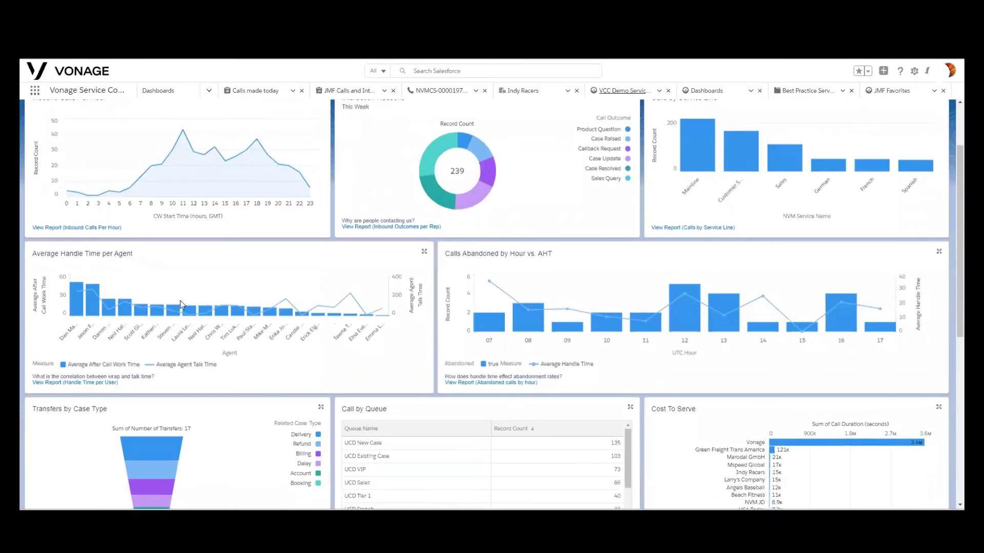
{"action": "scroll", "coordinate": [181, 305], "scroll_direction": "up", "scroll_amount": 4}
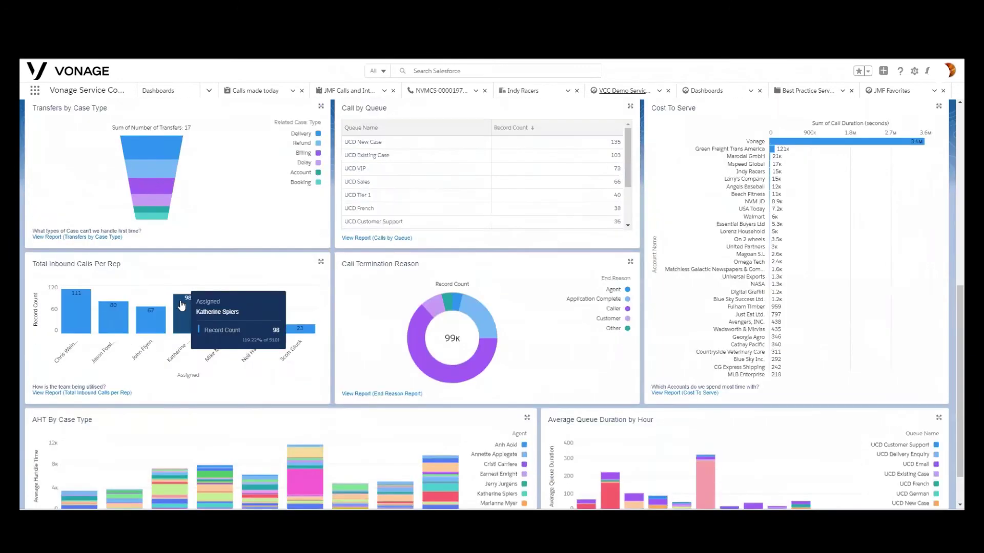
{"action": "scroll", "coordinate": [183, 305], "scroll_direction": "down", "scroll_amount": 2}
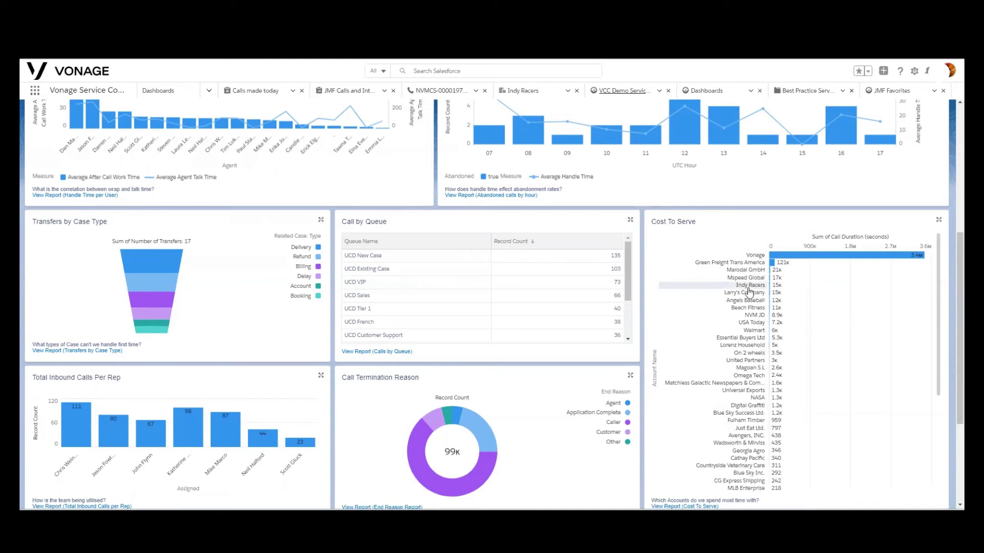
{"action": "scroll", "coordinate": [357, 371], "scroll_direction": "up", "scroll_amount": 5}
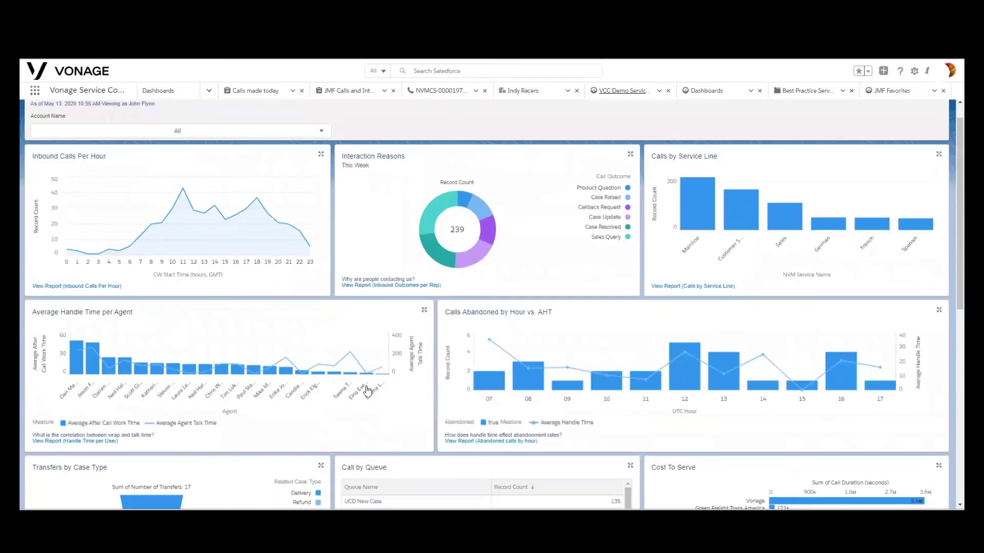
{"action": "scroll", "coordinate": [255, 405], "scroll_direction": "up", "scroll_amount": 1}
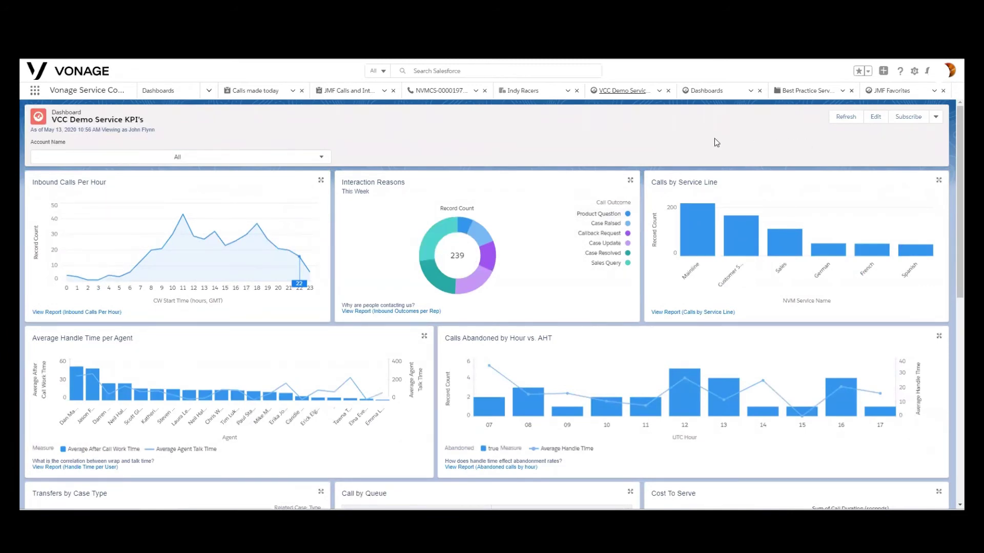
{"action": "left_click", "coordinate": [876, 117]}
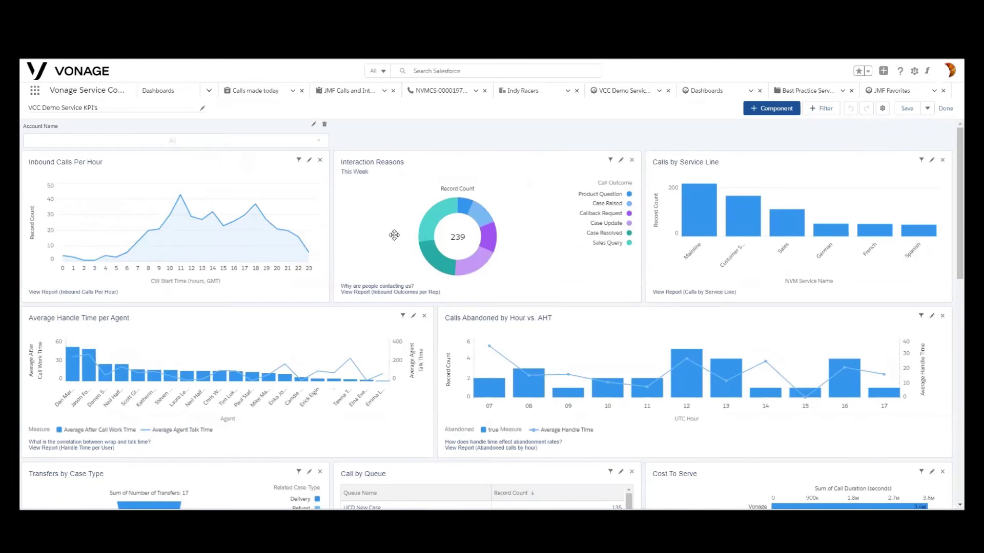
Step: Remove Call Termination Reason and AHT By Case Type, moving a narrower Average Queue Duration by Hour into the gap
{"action": "scroll", "coordinate": [431, 370], "scroll_direction": "down", "scroll_amount": 1}
{"action": "scroll", "coordinate": [431, 369], "scroll_direction": "down", "scroll_amount": 5}
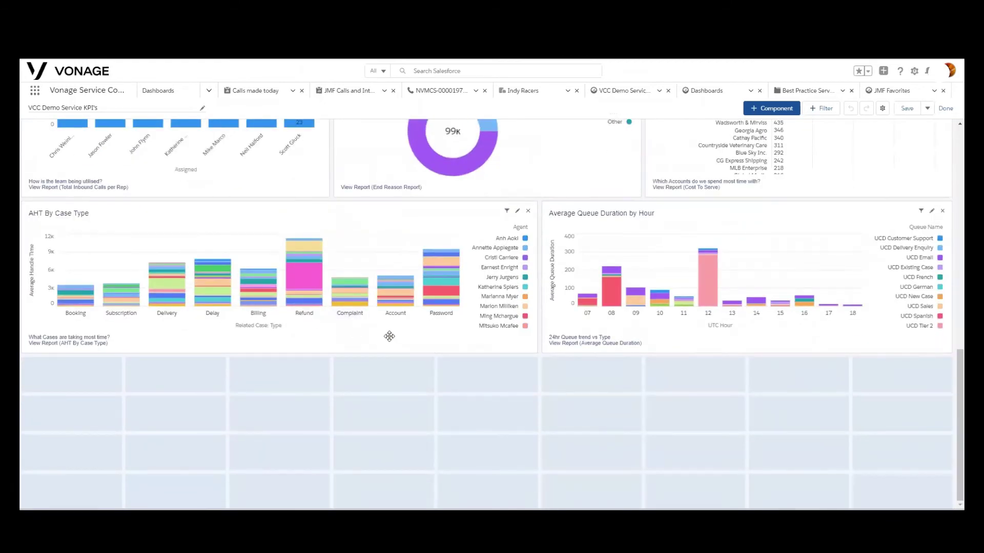
{"action": "scroll", "coordinate": [390, 336], "scroll_direction": "up", "scroll_amount": 9}
{"action": "scroll", "coordinate": [392, 334], "scroll_direction": "down", "scroll_amount": 6}
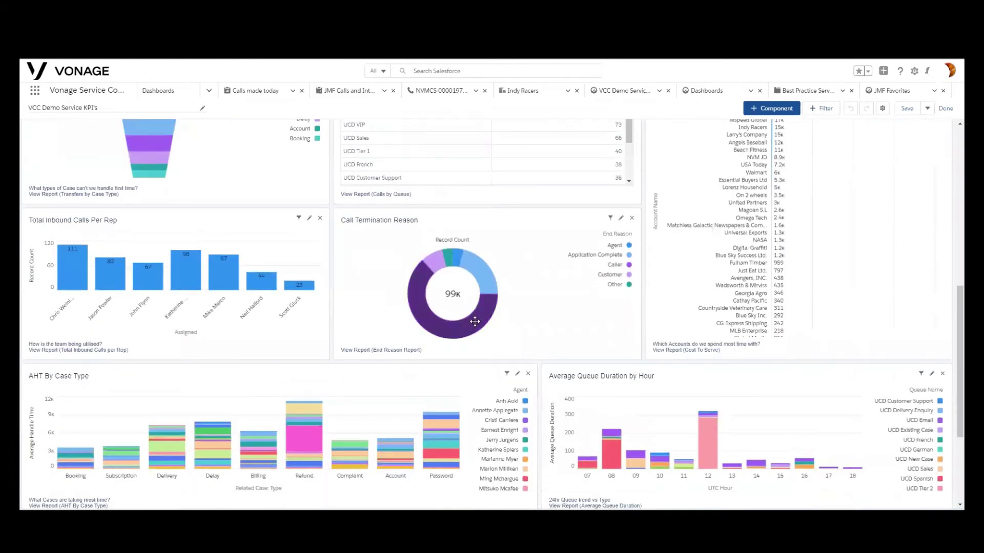
{"action": "left_click", "coordinate": [632, 218]}
{"action": "left_click_drag", "start_coordinate": [675, 395], "coordinate": [530, 286]}
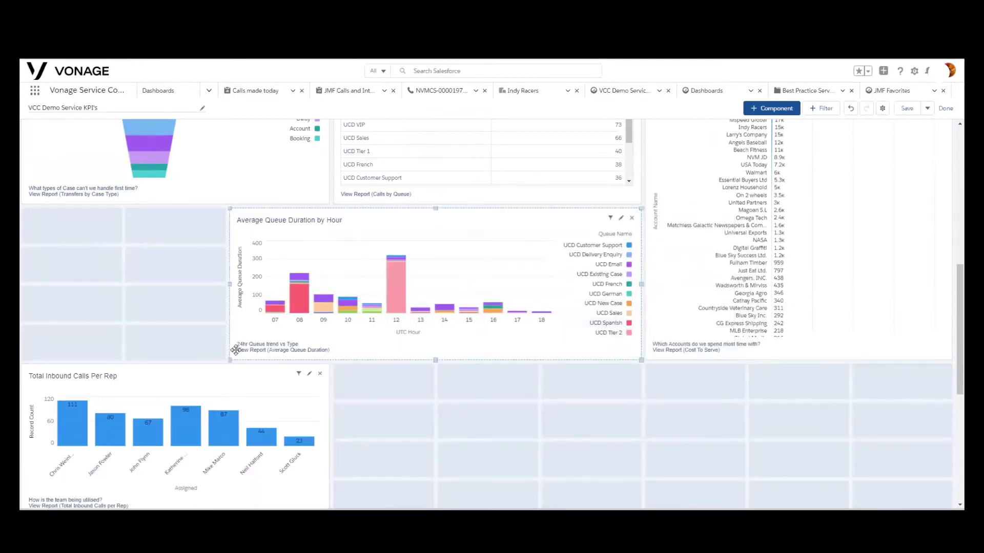
{"action": "left_click_drag", "start_coordinate": [231, 358], "coordinate": [335, 352]}
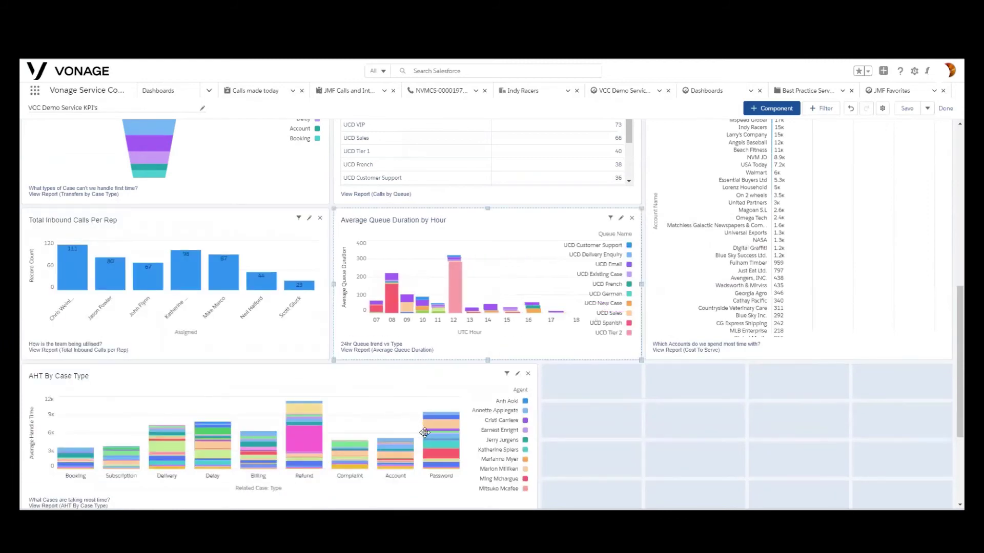
{"action": "left_click", "coordinate": [528, 375]}
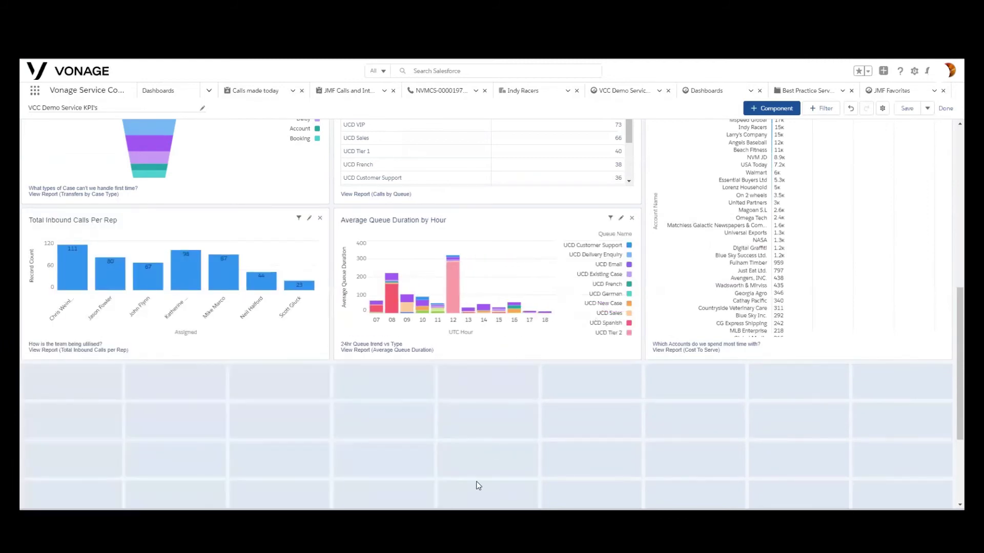
{"action": "scroll", "coordinate": [477, 485], "scroll_direction": "up", "scroll_amount": 7}
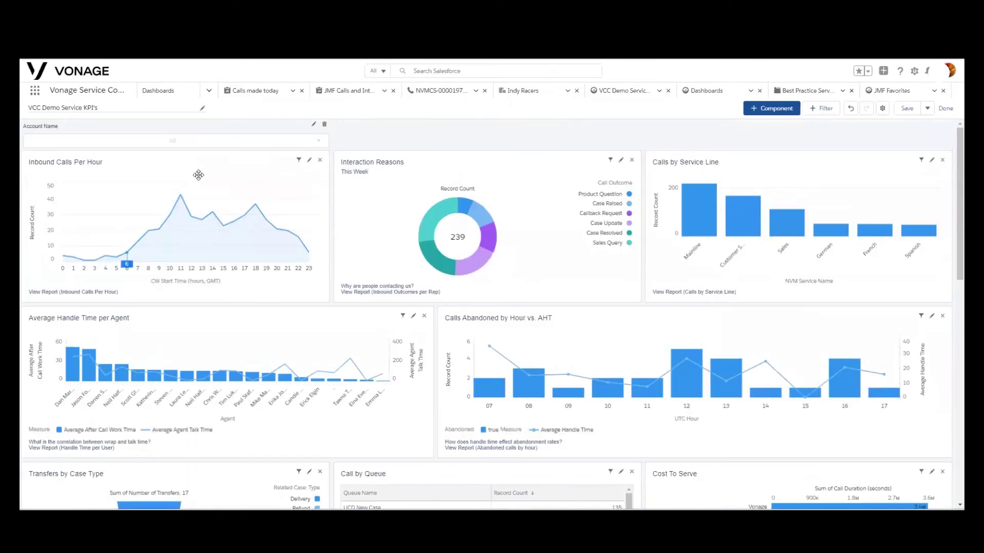
{"action": "scroll", "coordinate": [213, 251], "scroll_direction": "down", "scroll_amount": 3}
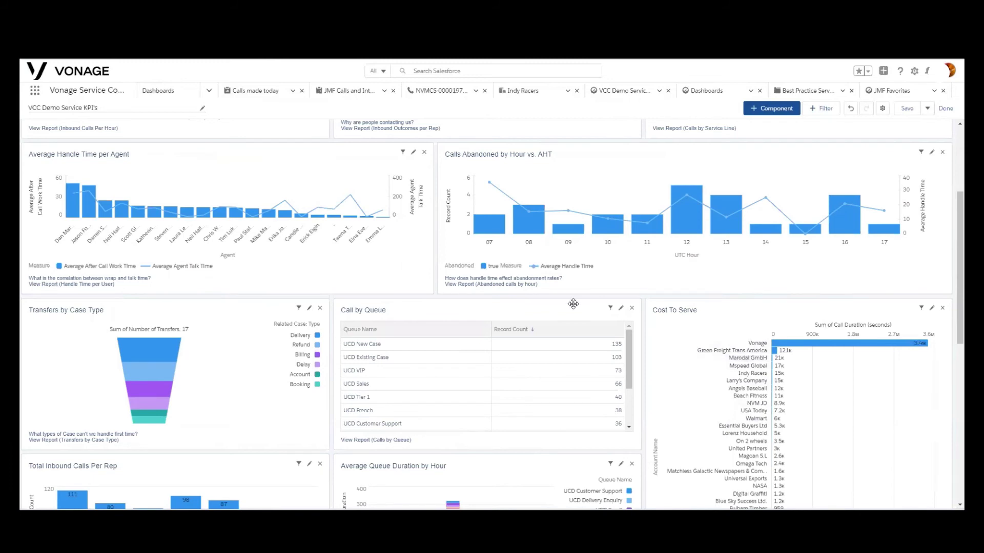
{"action": "scroll", "coordinate": [585, 302], "scroll_direction": "up", "scroll_amount": 3}
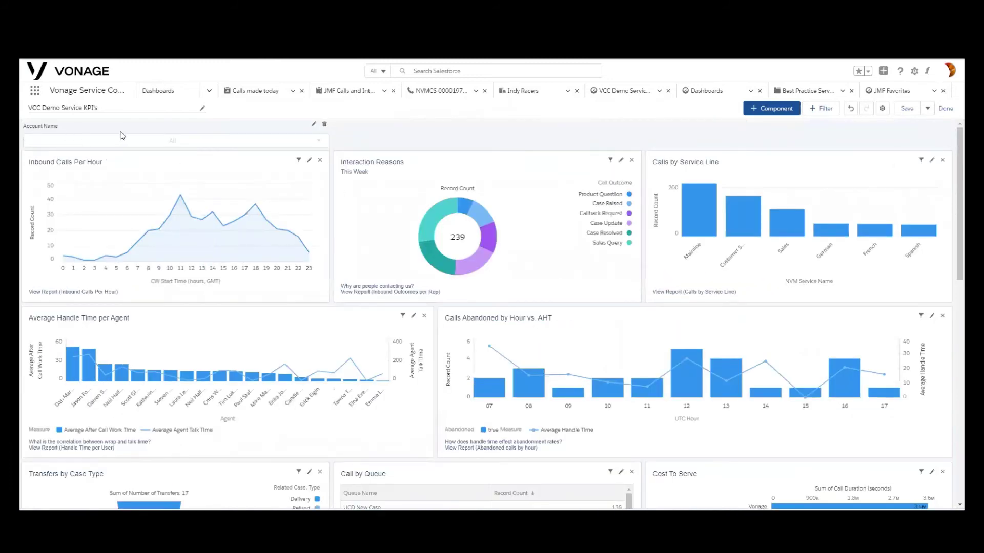
Step: Check the Account Name filter's Vonage, Trans America values, then finish editing the dashboard
{"action": "left_click", "coordinate": [314, 128]}
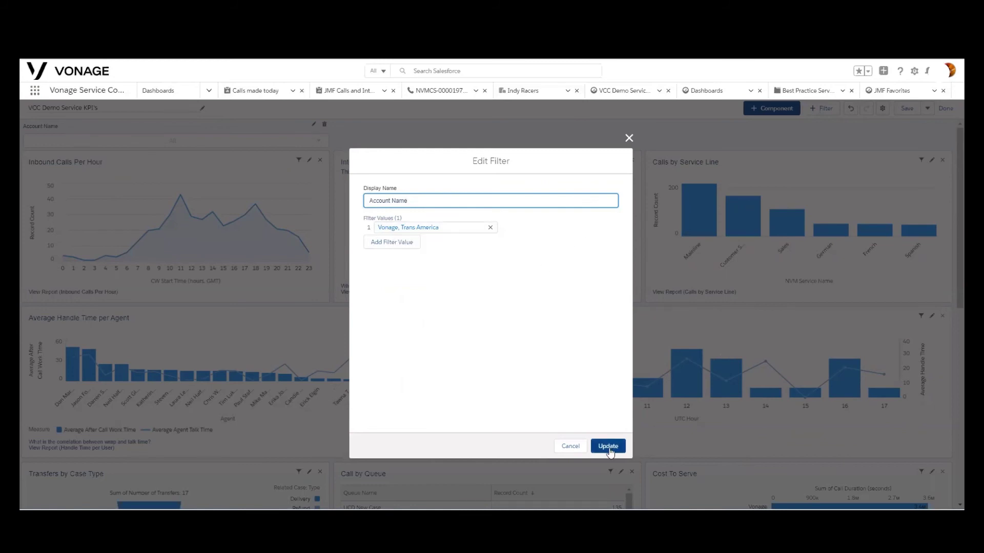
{"action": "left_click", "coordinate": [571, 447]}
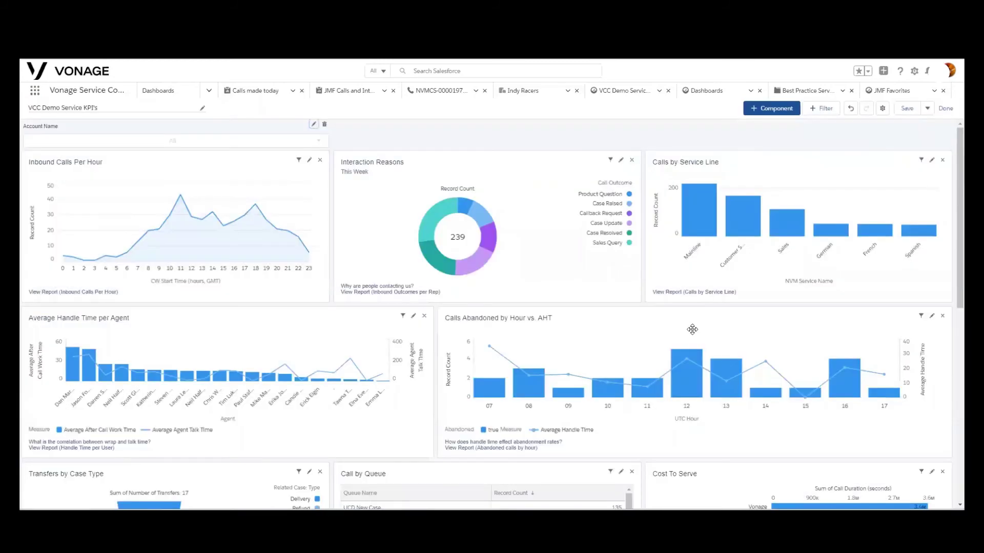
{"action": "scroll", "coordinate": [692, 329], "scroll_direction": "down", "scroll_amount": 3}
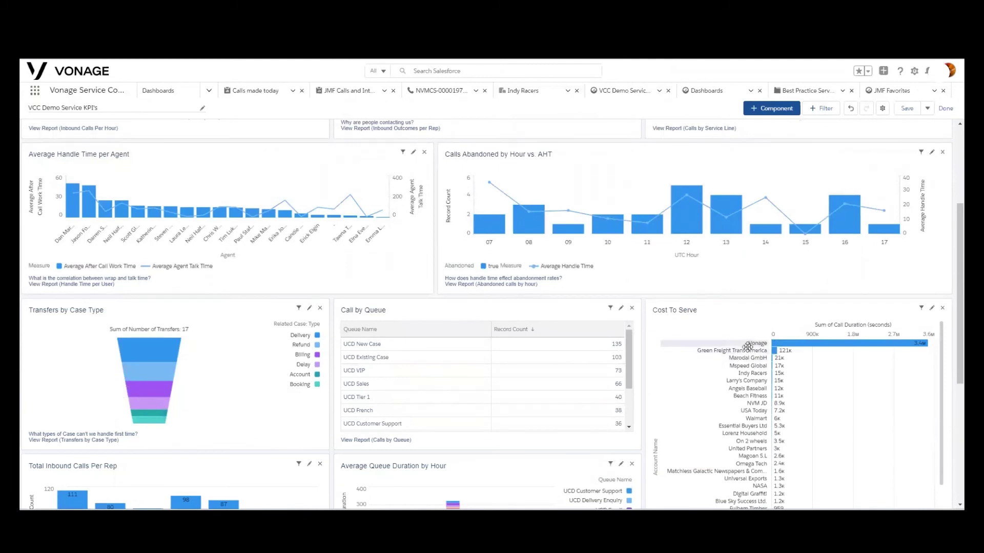
{"action": "scroll", "coordinate": [477, 287], "scroll_direction": "up", "scroll_amount": 3}
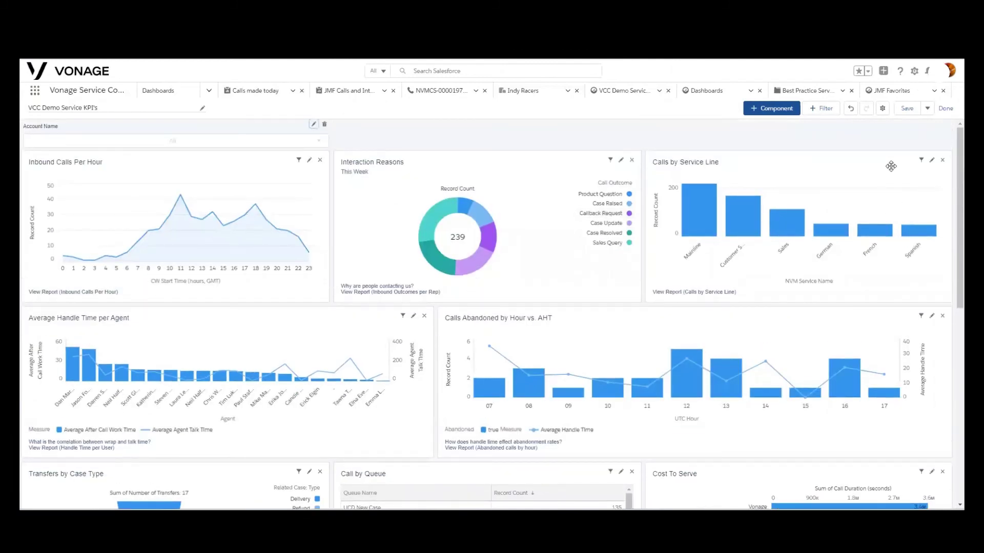
{"action": "left_click", "coordinate": [946, 108]}
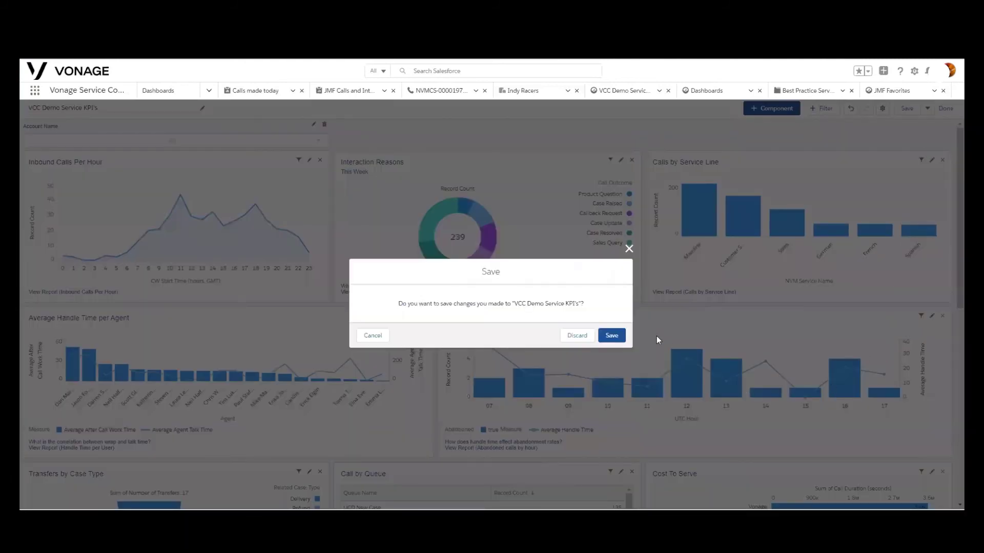
Step: Save the rearranged dashboard, leaving the Account Name filter at All for now
{"action": "left_click", "coordinate": [607, 339]}
{"action": "mouse_move", "coordinate": [657, 385]}
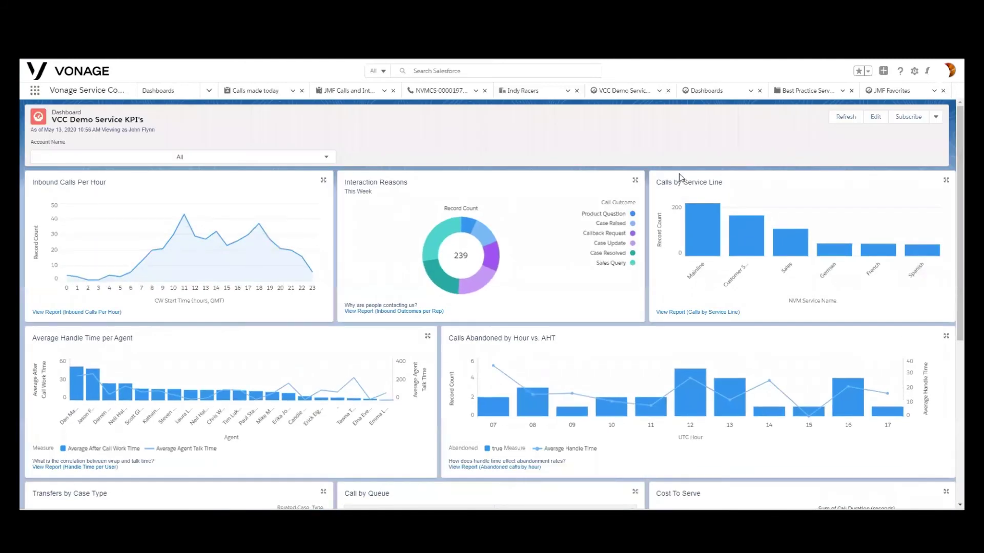
{"action": "left_click", "coordinate": [326, 158]}
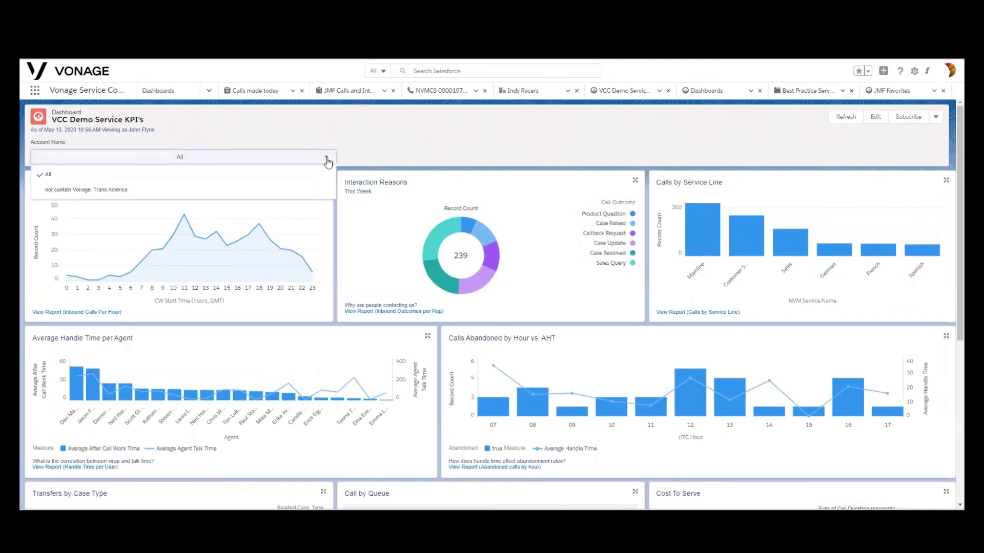
{"action": "left_click", "coordinate": [68, 179]}
{"action": "scroll", "coordinate": [455, 252], "scroll_direction": "down", "scroll_amount": 2}
{"action": "scroll", "coordinate": [456, 252], "scroll_direction": "down", "scroll_amount": 5}
{"action": "scroll", "coordinate": [423, 245], "scroll_direction": "up", "scroll_amount": 8}
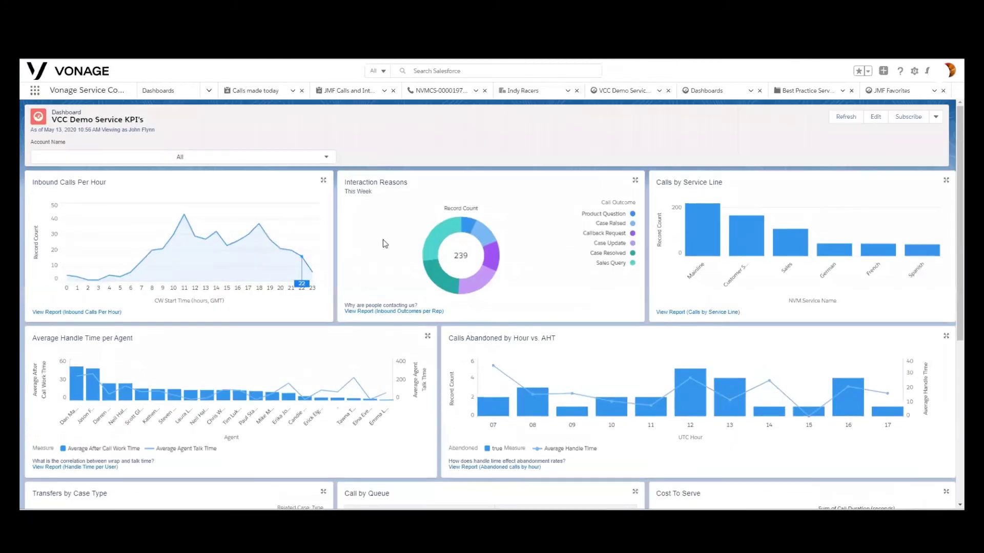
Step: Filter Account Name to 'not contain Vonage, Trans America' and open the subscription schedule
{"action": "left_click", "coordinate": [330, 162]}
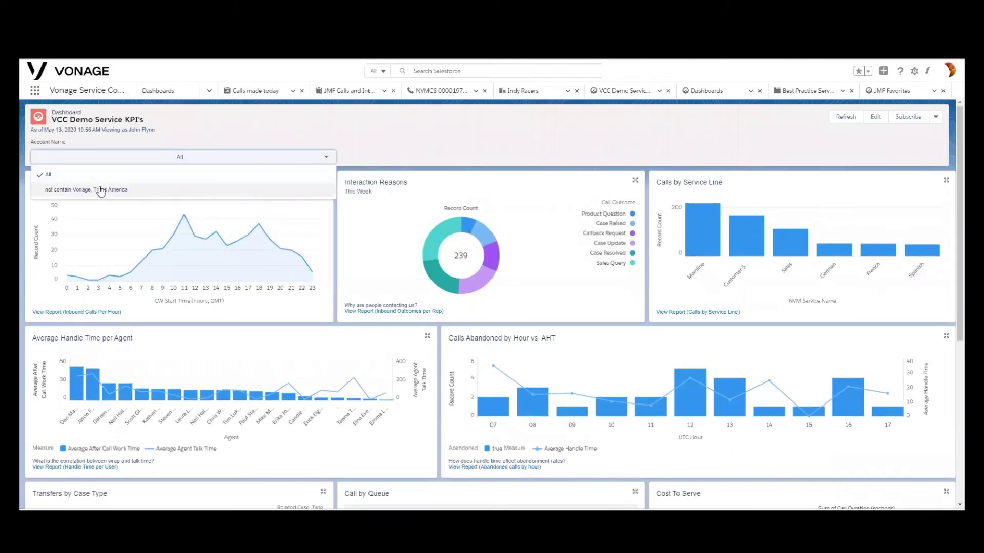
{"action": "left_click", "coordinate": [99, 189]}
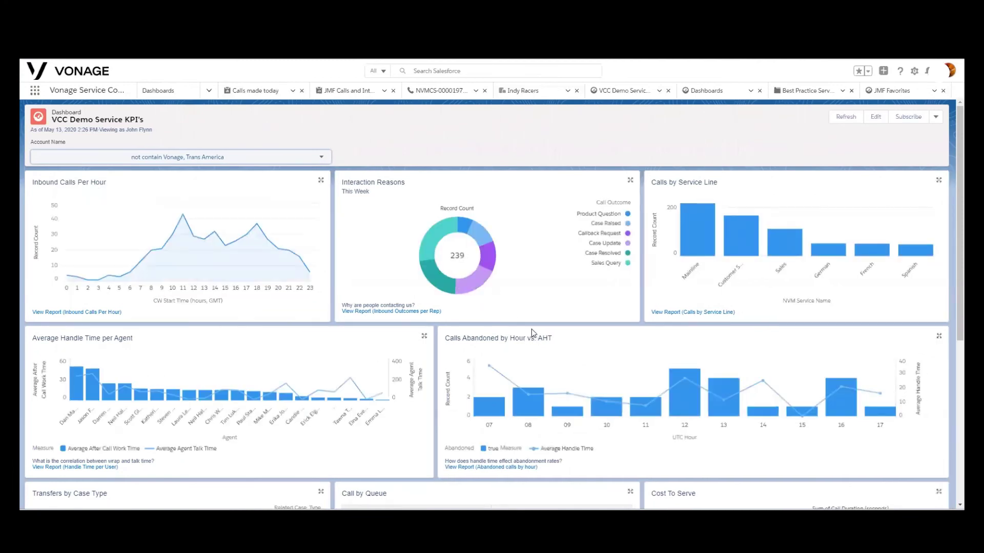
{"action": "scroll", "coordinate": [531, 329], "scroll_direction": "down", "scroll_amount": 5}
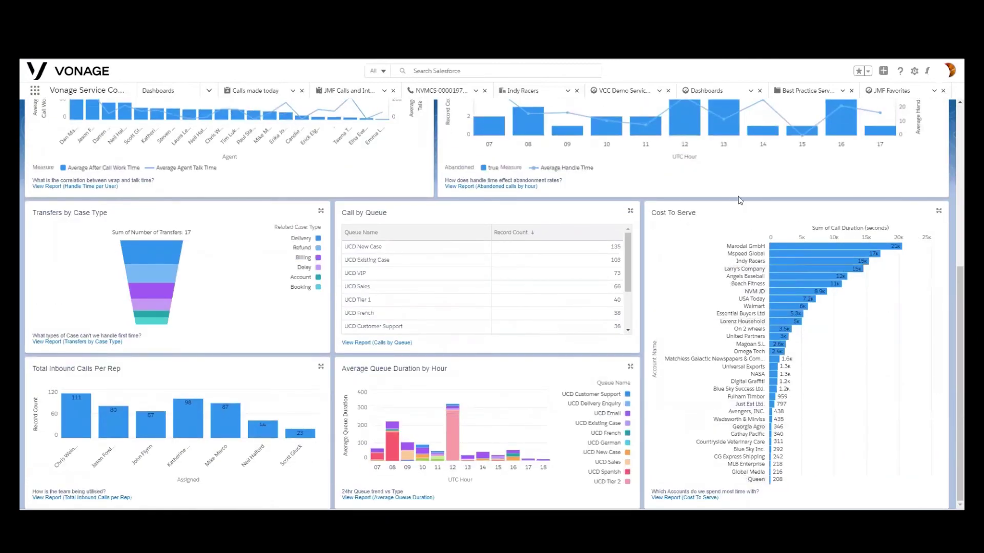
{"action": "scroll", "coordinate": [715, 333], "scroll_direction": "up", "scroll_amount": 5}
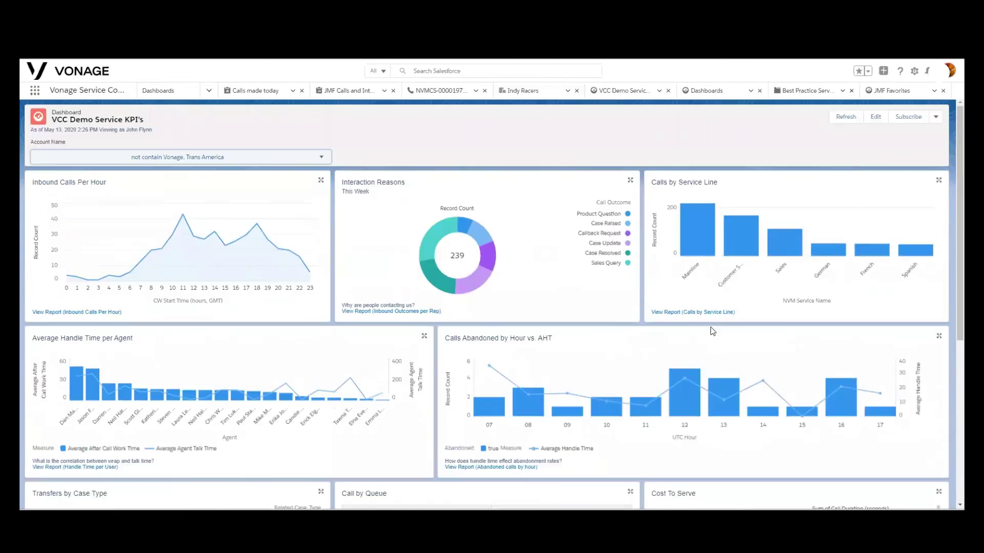
{"action": "left_click", "coordinate": [908, 119]}
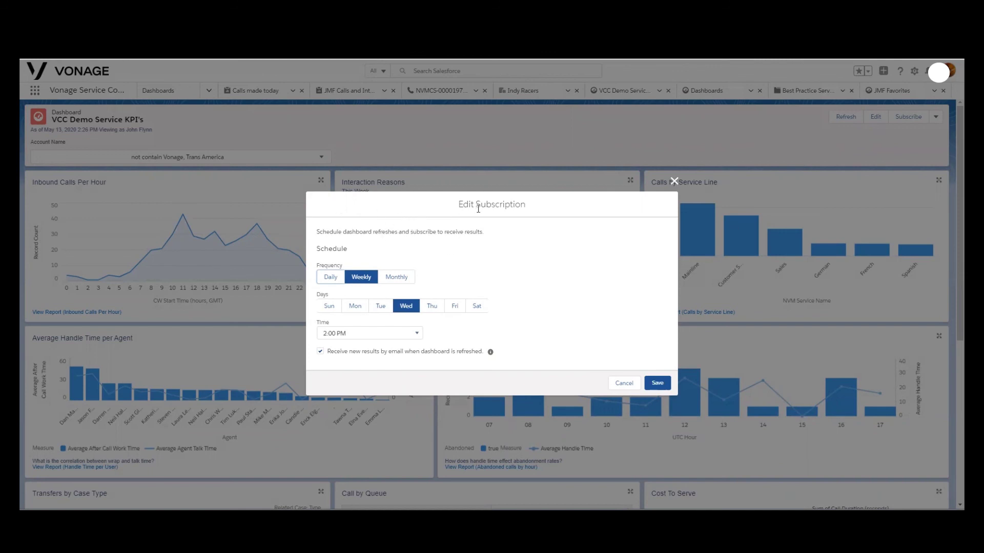
{"action": "left_click", "coordinate": [623, 386]}
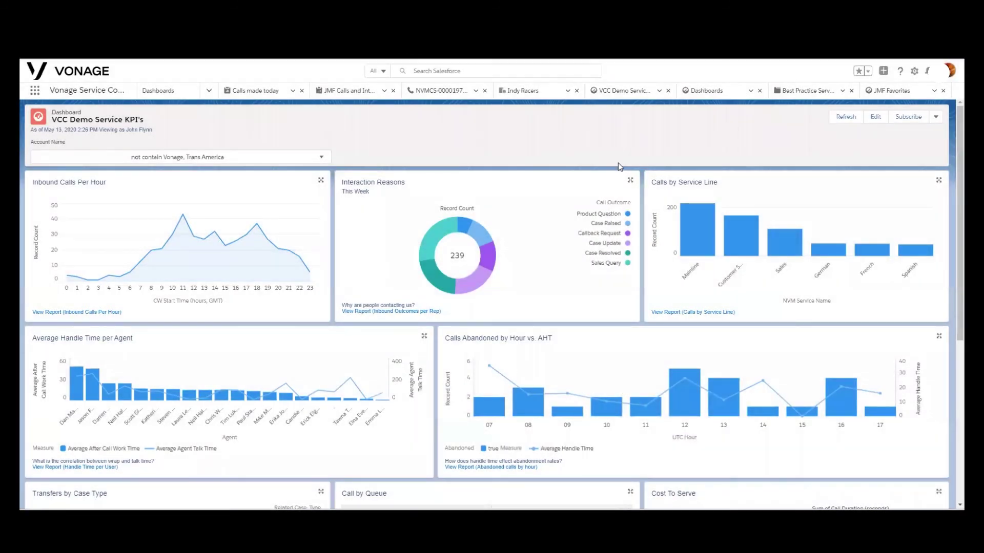